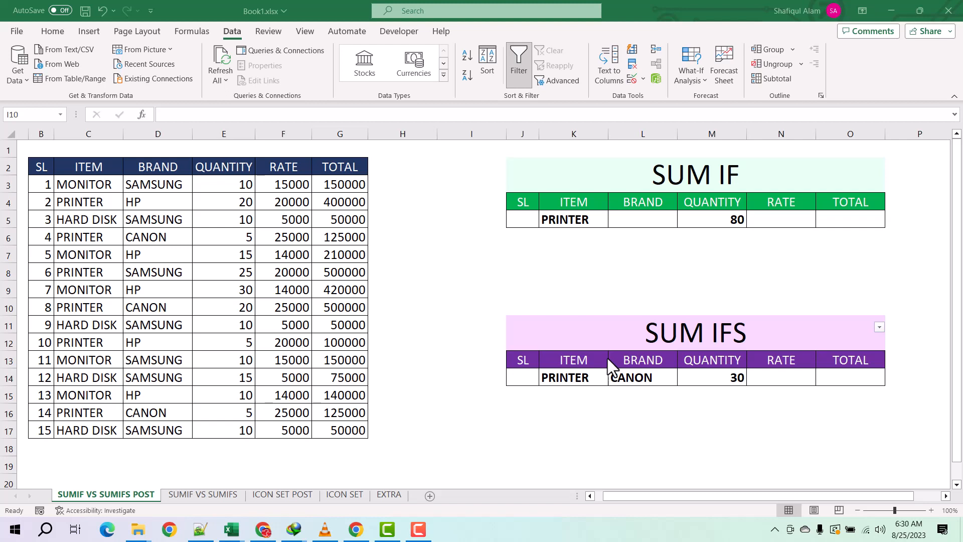
Set the item in the SUM IF table to MONITOR and check the quantity formula in M5.
{"action": "left_click", "coordinate": [574, 218]}
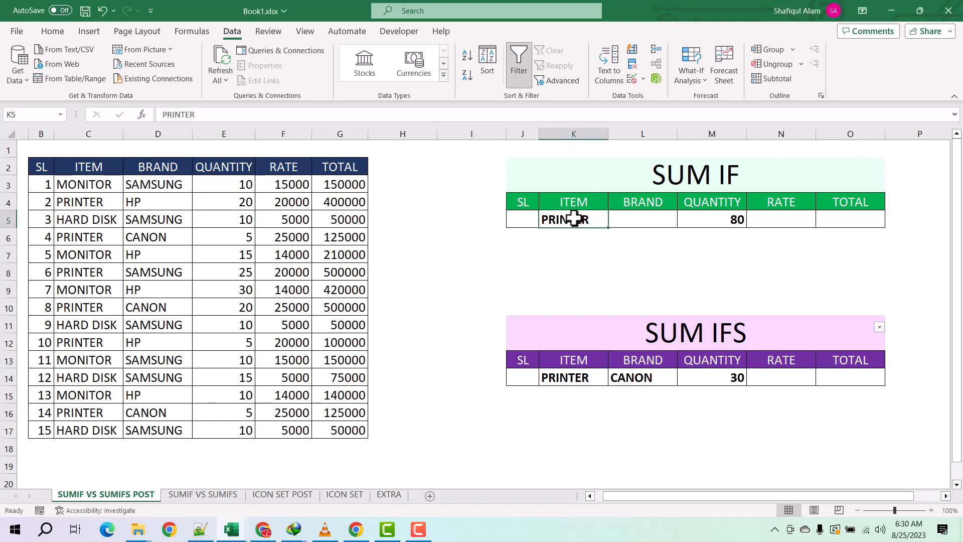
{"action": "left_click", "coordinate": [718, 221]}
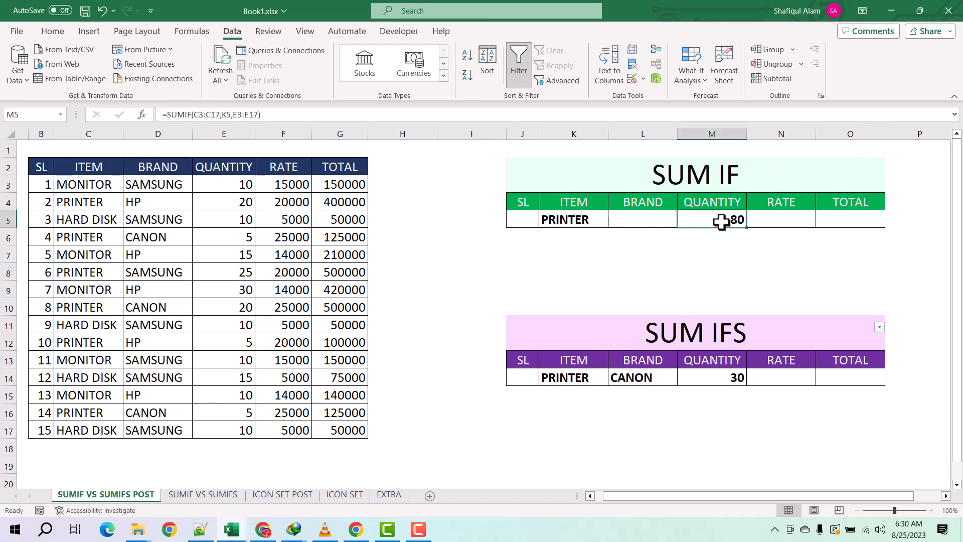
{"action": "left_click", "coordinate": [574, 221]}
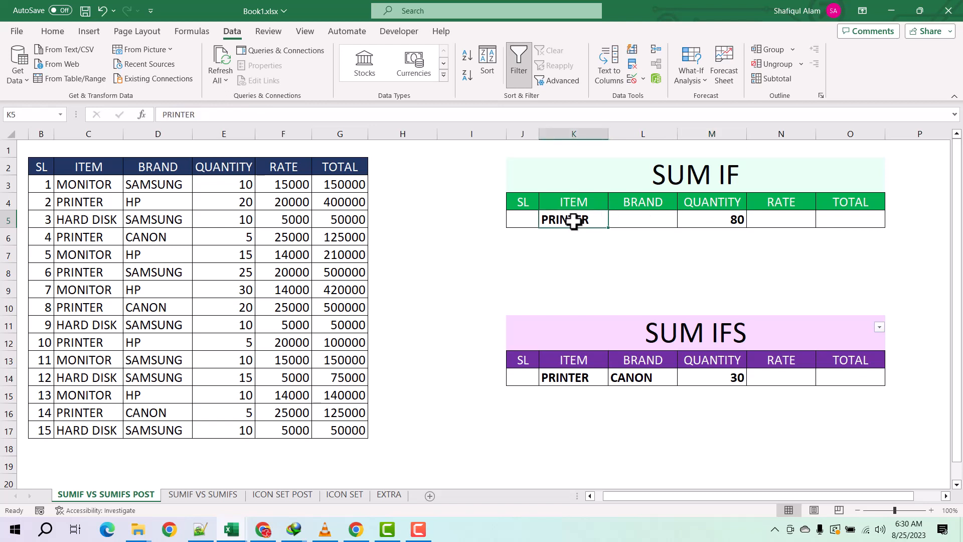
{"action": "type", "text": "MO"}
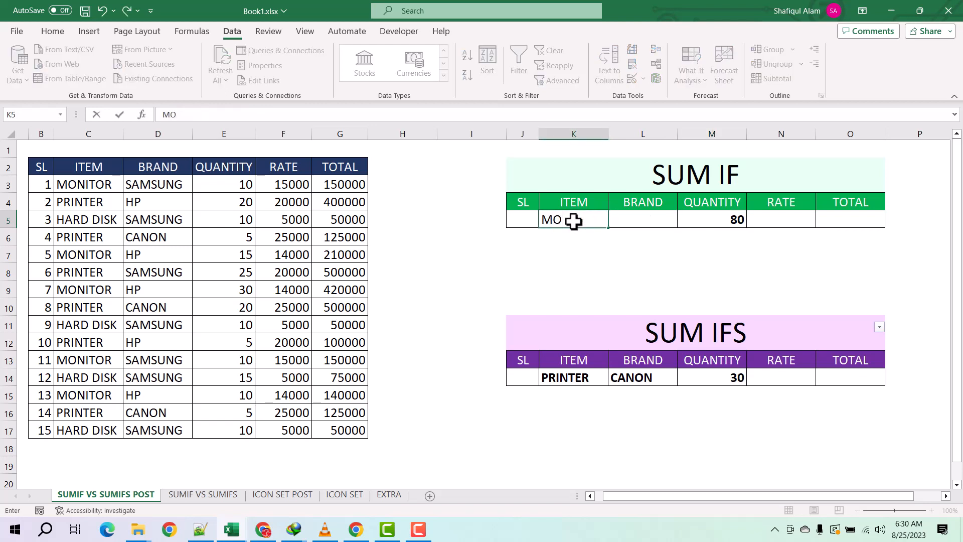
{"action": "type", "text": "NITOR"}
{"action": "key", "text": "Return"}
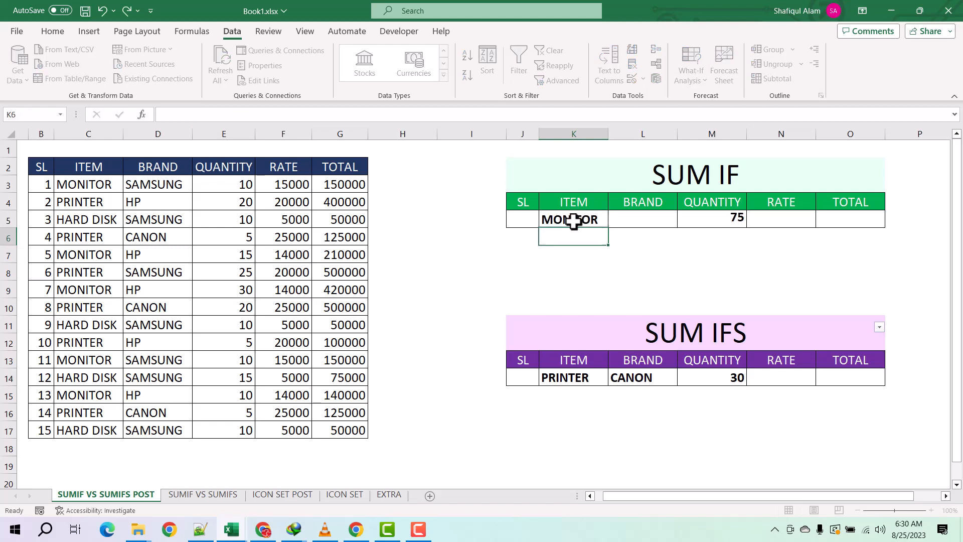
{"action": "left_click", "coordinate": [733, 219]}
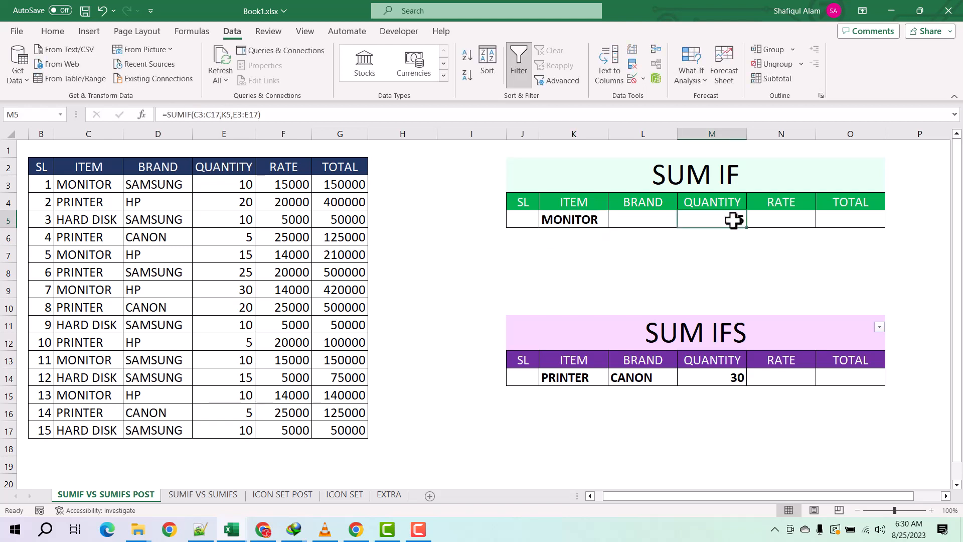
Set the item in the SUM IF table back to PRINTER.
{"action": "left_click", "coordinate": [575, 221]}
{"action": "type", "text": "P"}
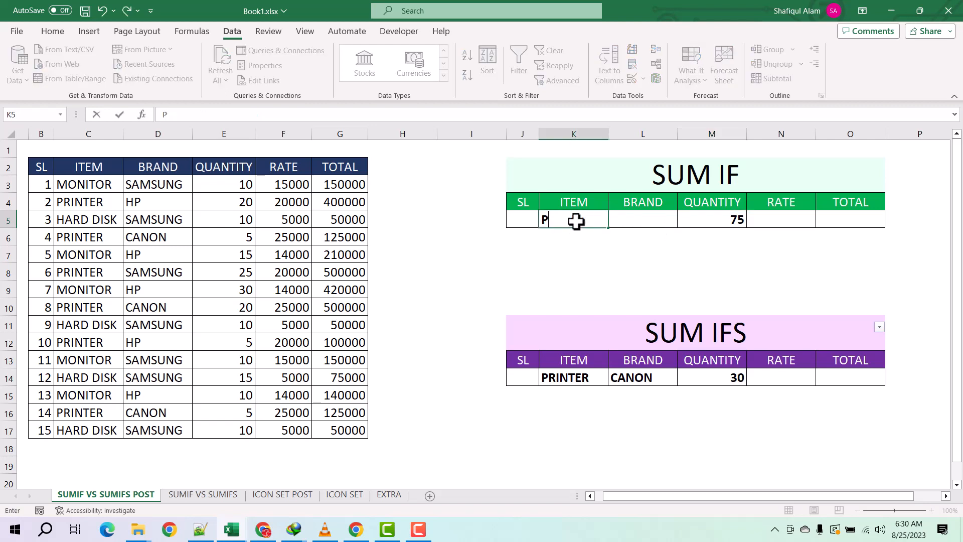
{"action": "type", "text": "RINTER"}
{"action": "key", "text": "Return"}
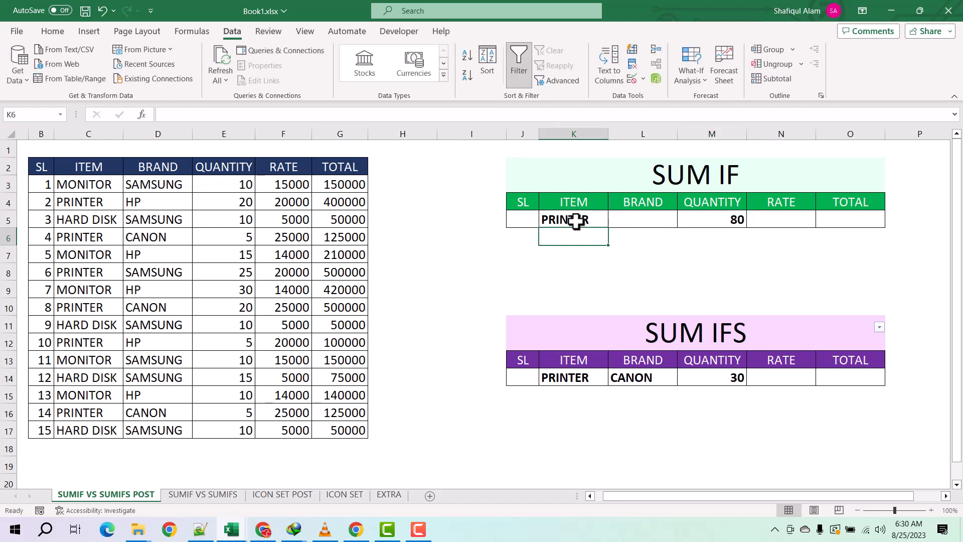
Try HP, SAMSUNG and CANON in turn as the brand for PRINTER in the SUM IFS table.
{"action": "left_click", "coordinate": [581, 377]}
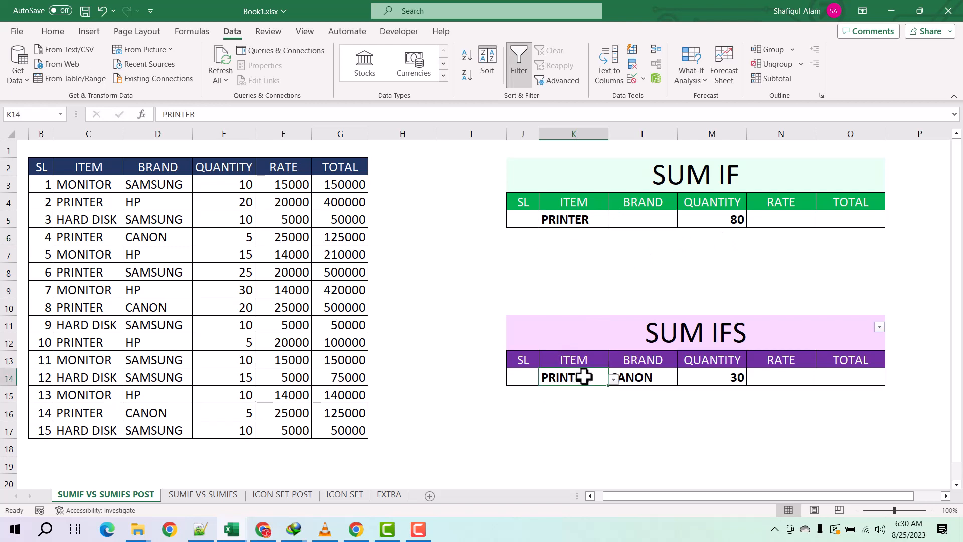
{"action": "left_click", "coordinate": [655, 380]}
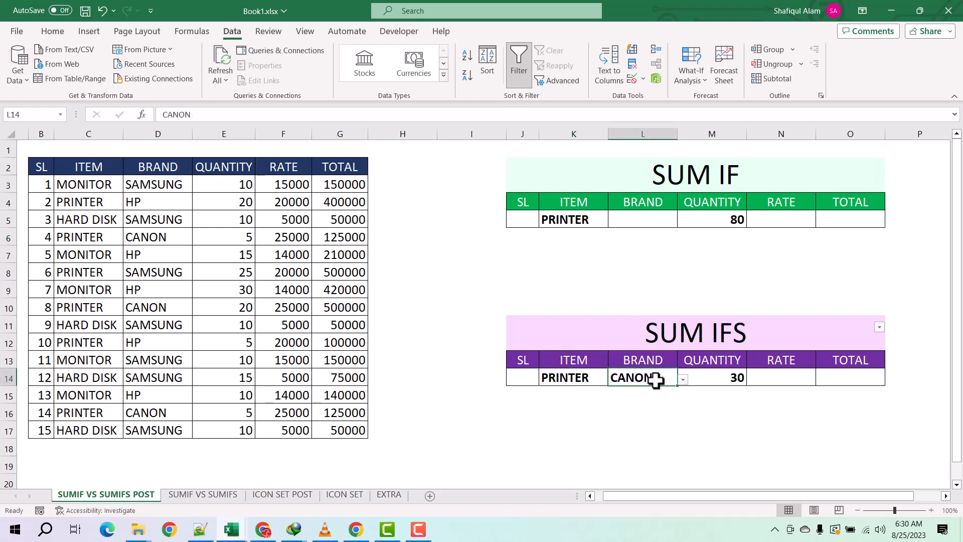
{"action": "left_click", "coordinate": [737, 378]}
{"action": "left_click", "coordinate": [664, 379]}
{"action": "left_click", "coordinate": [683, 379]}
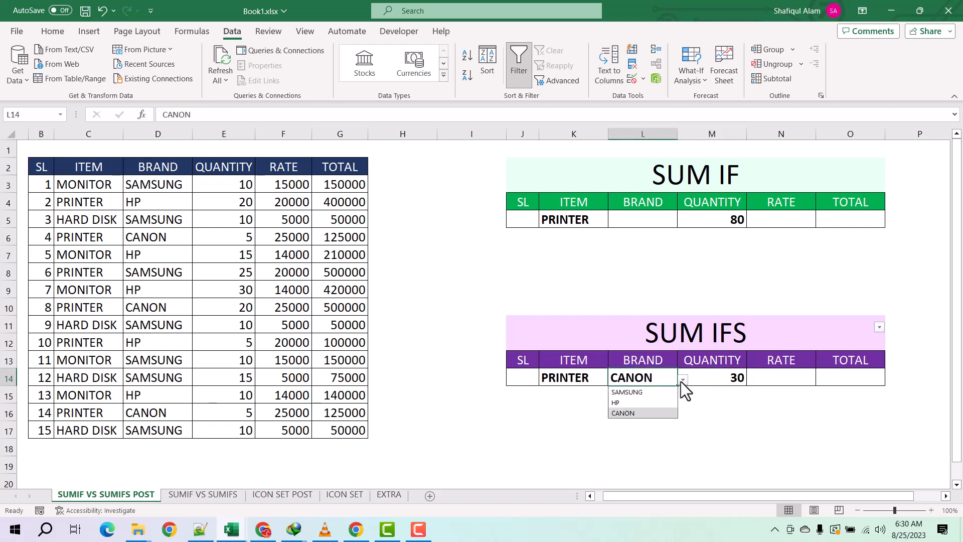
{"action": "left_click", "coordinate": [643, 403]}
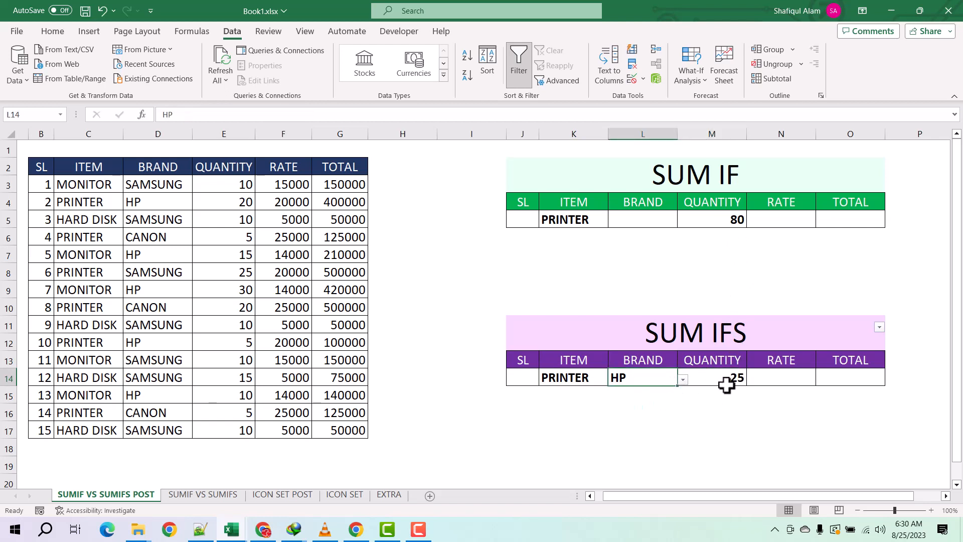
{"action": "left_click", "coordinate": [683, 379]}
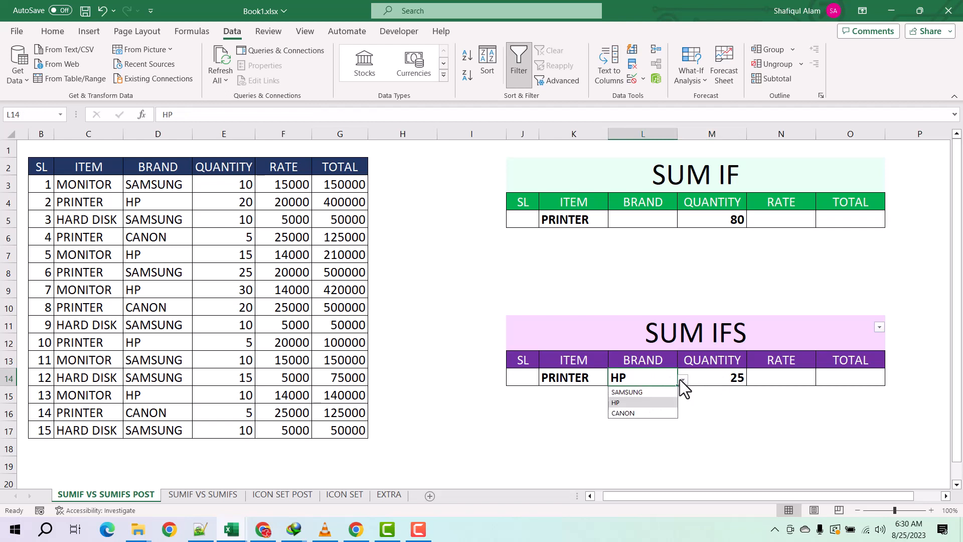
{"action": "left_click", "coordinate": [648, 392]}
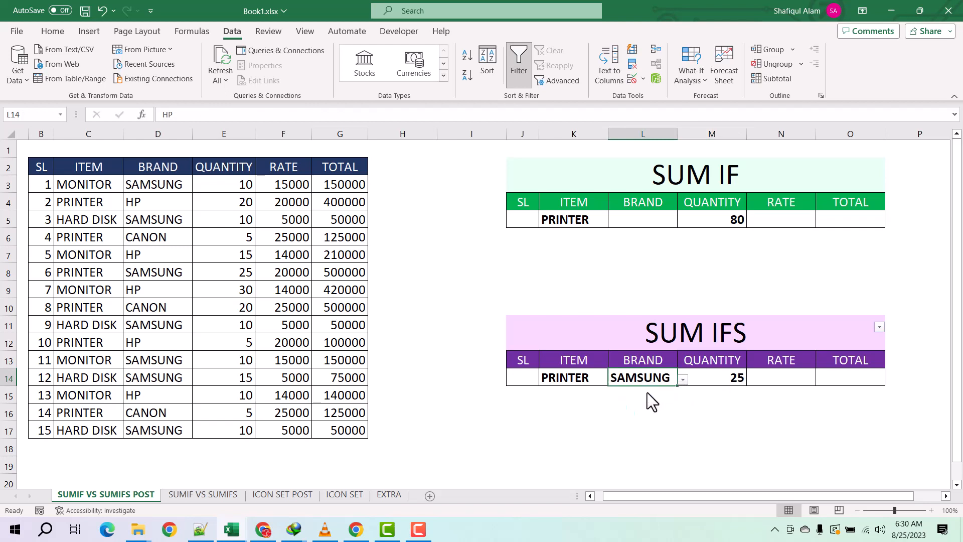
{"action": "left_click", "coordinate": [682, 380]}
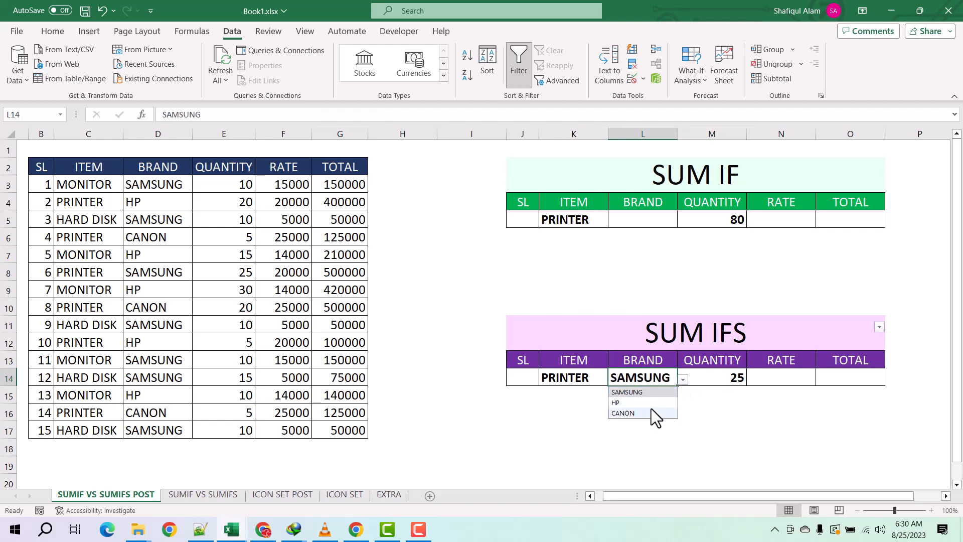
{"action": "left_click", "coordinate": [650, 411]}
Switch the brand in the SUM IFS table to HP and finally to SAMSUNG.
{"action": "left_click", "coordinate": [681, 380]}
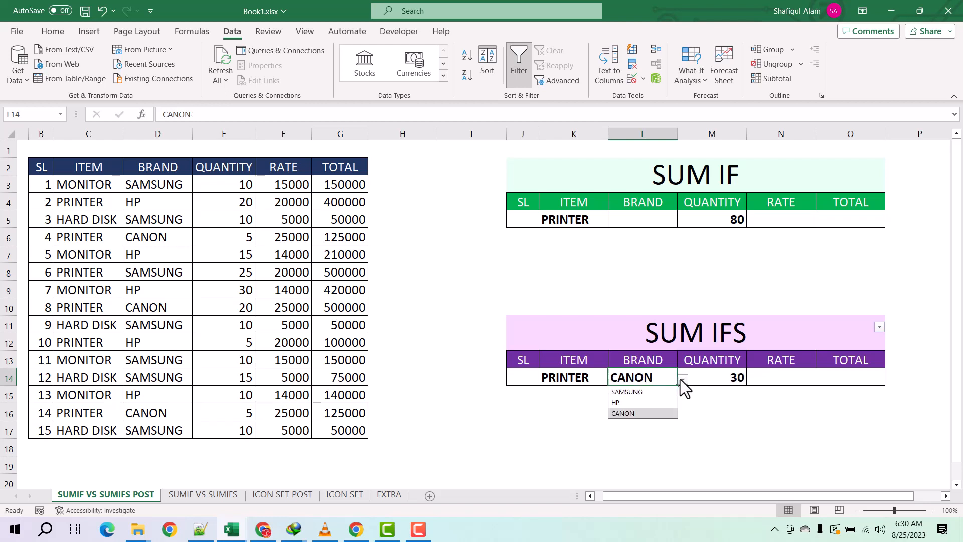
{"action": "left_click", "coordinate": [651, 405]}
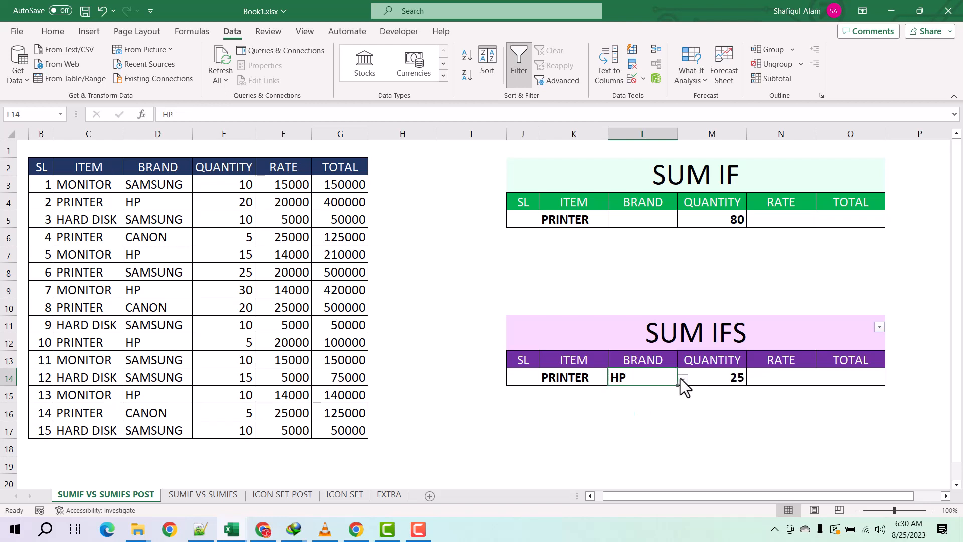
{"action": "left_click", "coordinate": [681, 380]}
{"action": "left_click", "coordinate": [649, 392]}
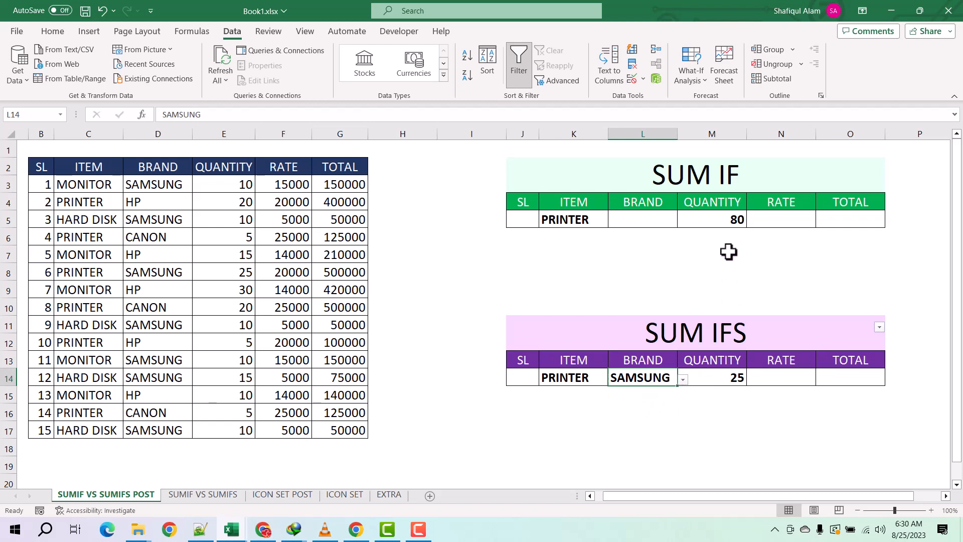
Check the SUM IF quantity cell, then set the item in the SUM IFS table to HARD DISK.
{"action": "left_click", "coordinate": [726, 222]}
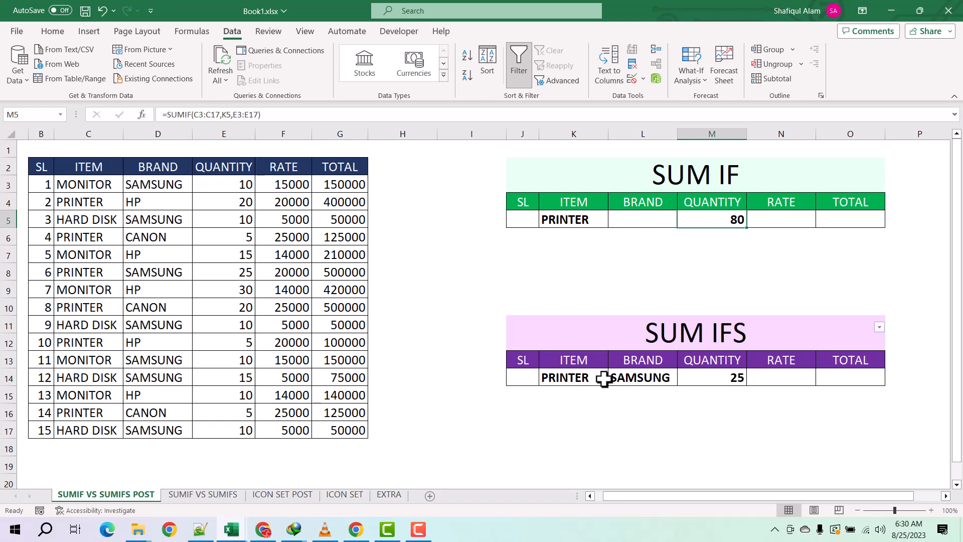
{"action": "left_click", "coordinate": [582, 377]}
{"action": "left_click", "coordinate": [614, 380]}
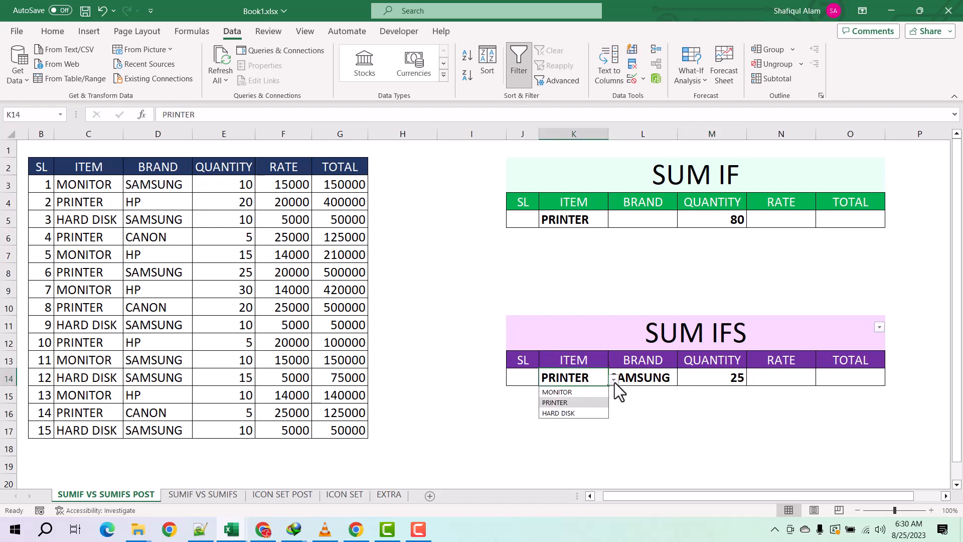
{"action": "left_click", "coordinate": [586, 411]}
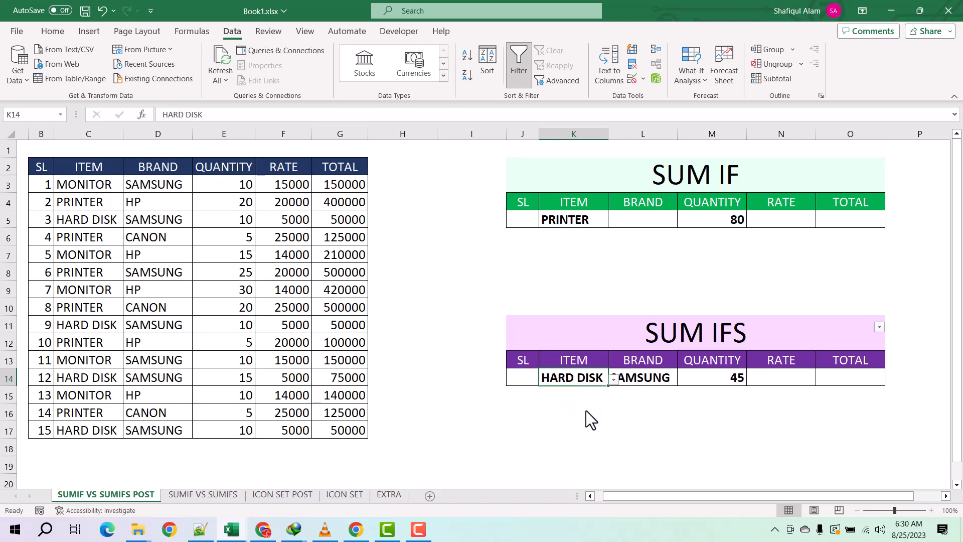
{"action": "left_click", "coordinate": [656, 382]}
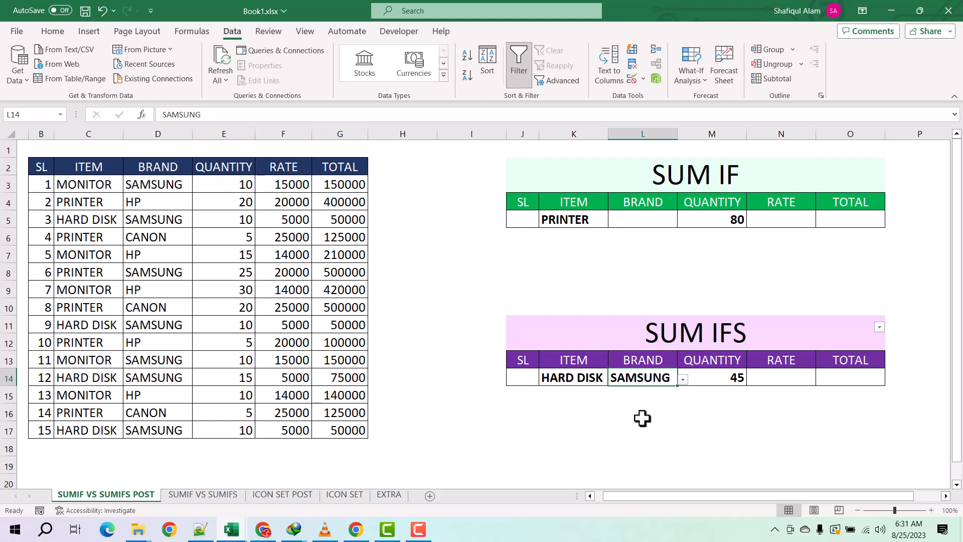
Go to the SUMIF VS SUMIFS sheet and examine the data table's headers, the SUM IF result cells and the quantity values E3:E17.
{"action": "left_click", "coordinate": [195, 496]}
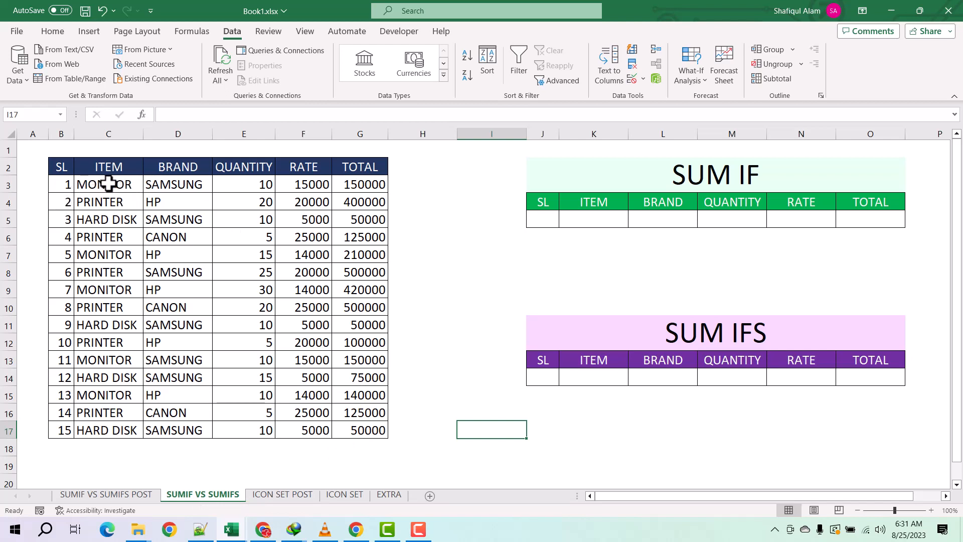
{"action": "left_click", "coordinate": [119, 166]}
{"action": "left_click", "coordinate": [190, 168]}
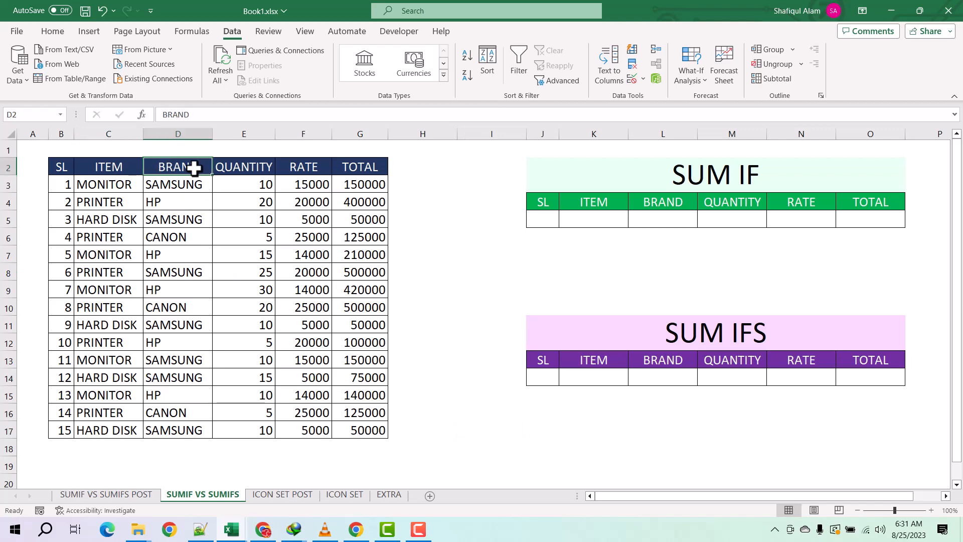
{"action": "left_click", "coordinate": [243, 167]}
{"action": "left_click", "coordinate": [307, 167]}
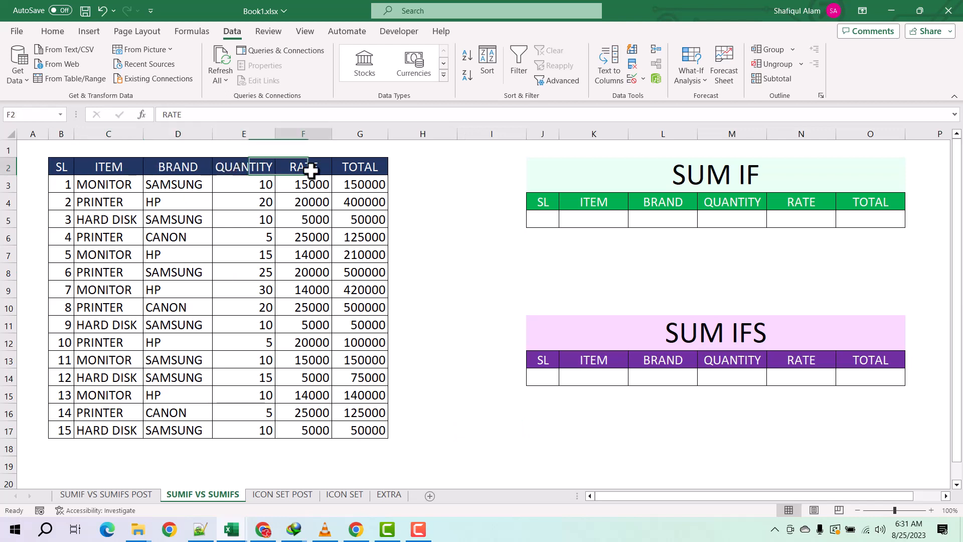
{"action": "left_click", "coordinate": [350, 167]}
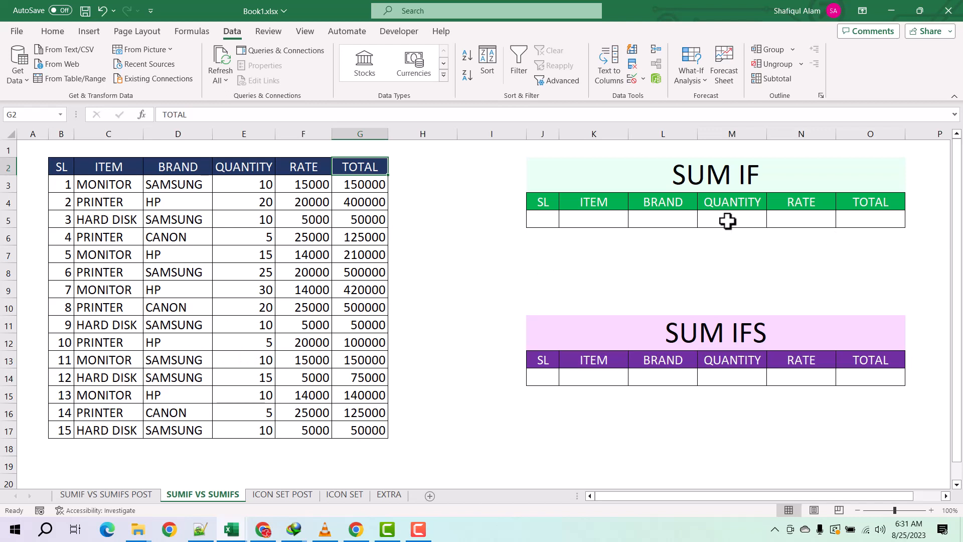
{"action": "left_click", "coordinate": [797, 217]}
{"action": "left_click", "coordinate": [858, 213]}
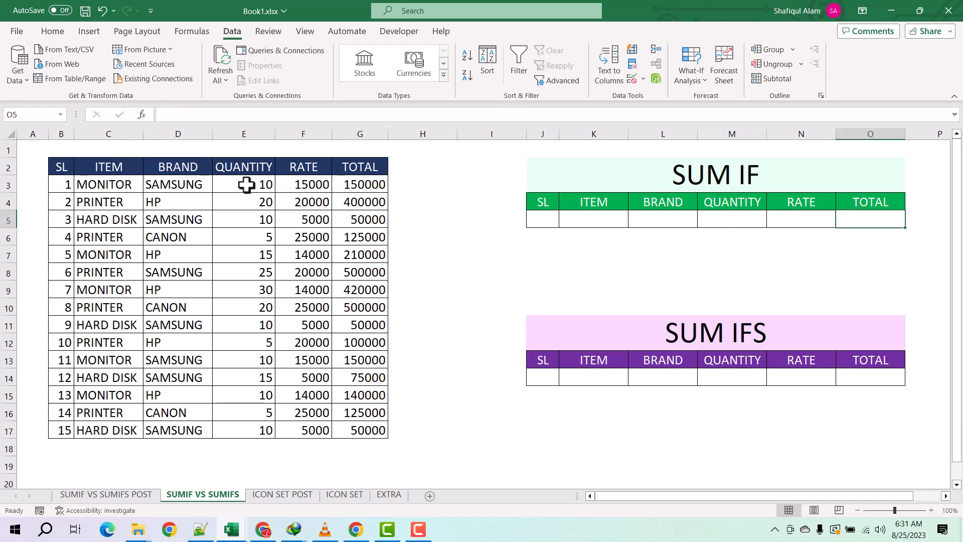
{"action": "left_click_drag", "start_coordinate": [249, 185], "coordinate": [254, 429]}
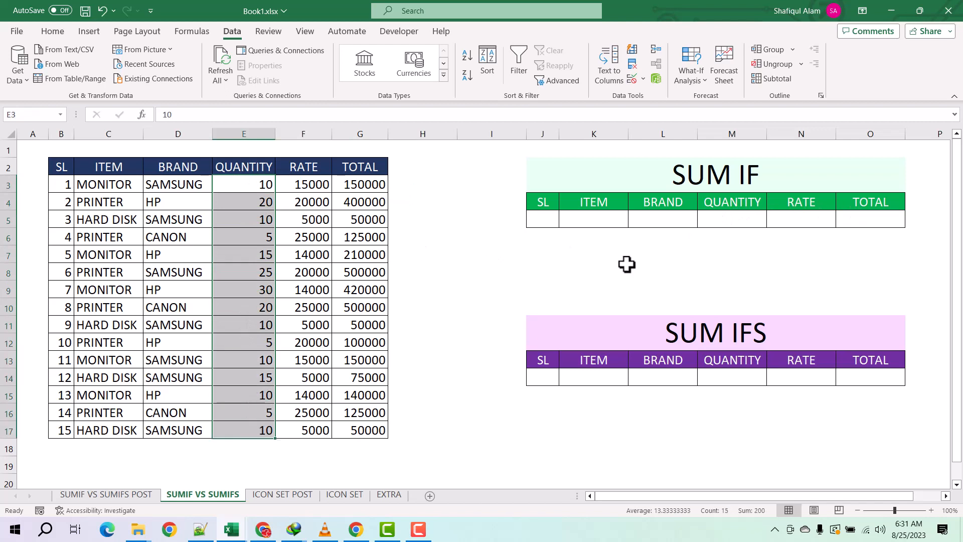
Enter =SUMIF(C3:C17,C3,E3:E17) in the SUM IF table's quantity cell M5.
{"action": "left_click", "coordinate": [722, 217]}
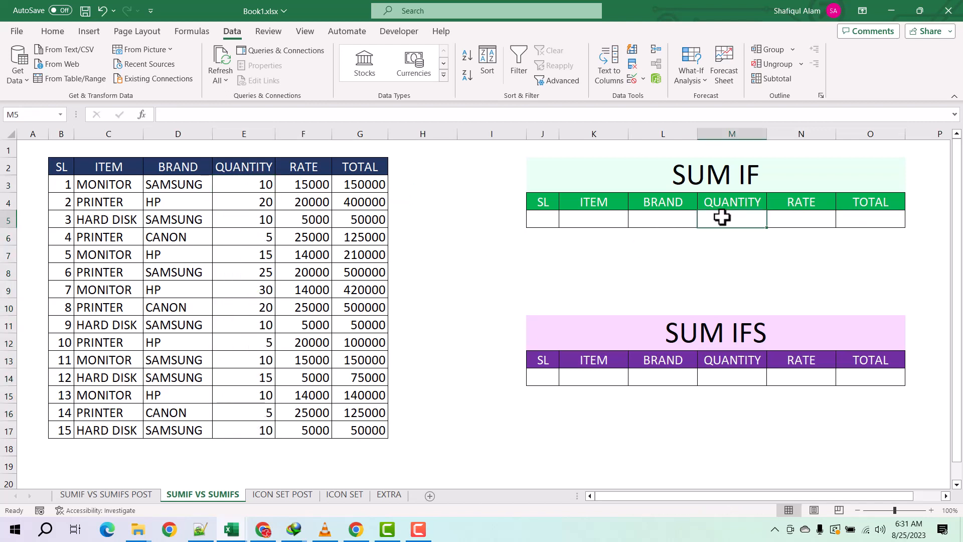
{"action": "left_click", "coordinate": [573, 221]}
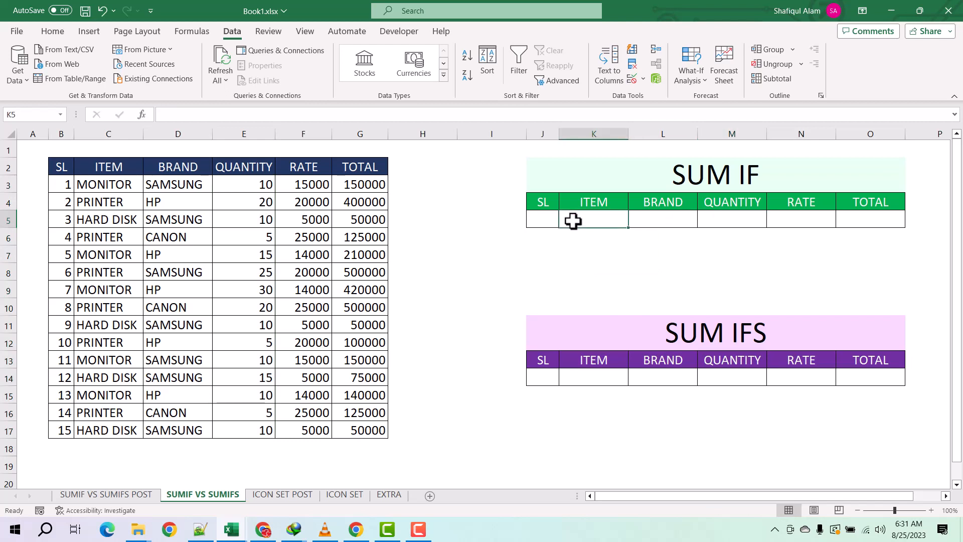
{"action": "left_click", "coordinate": [723, 218]}
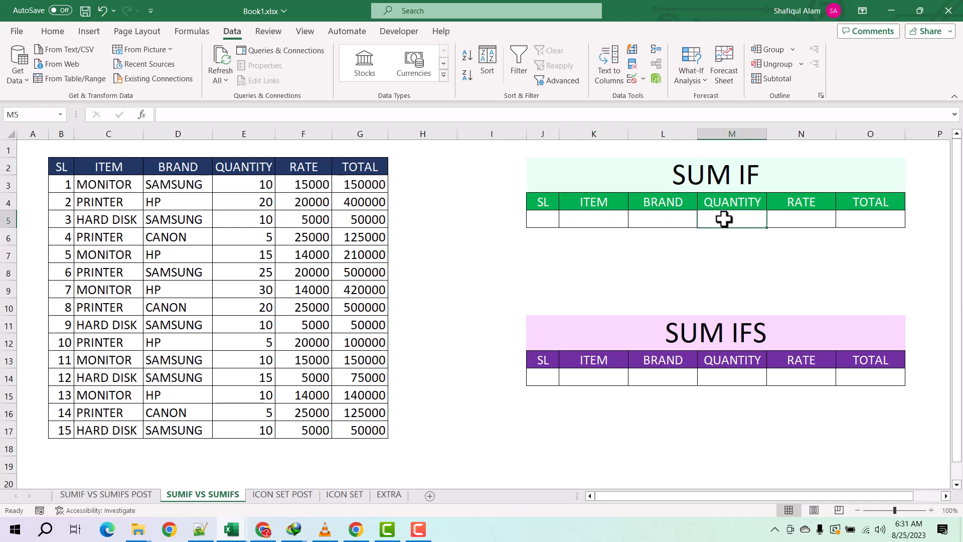
{"action": "type", "text": "="}
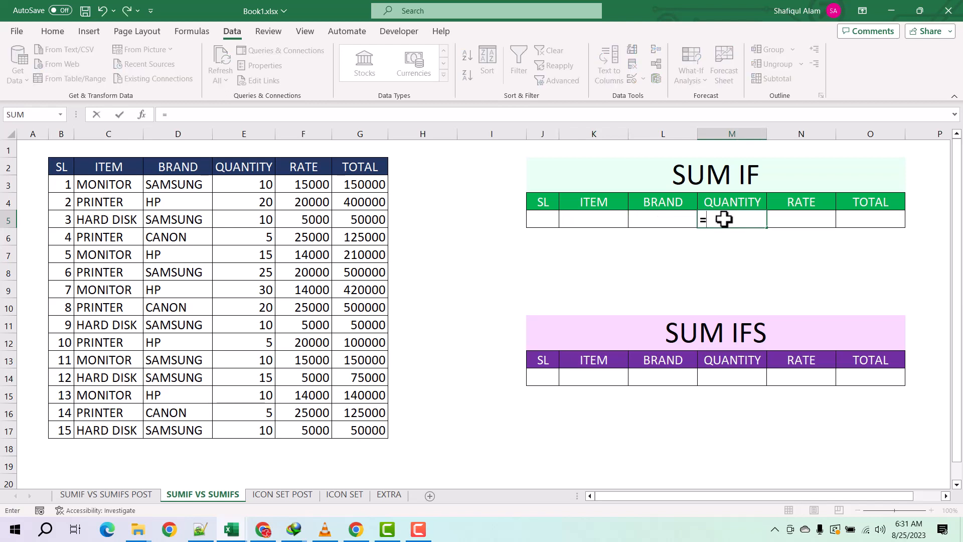
{"action": "type", "text": "SUMIF"}
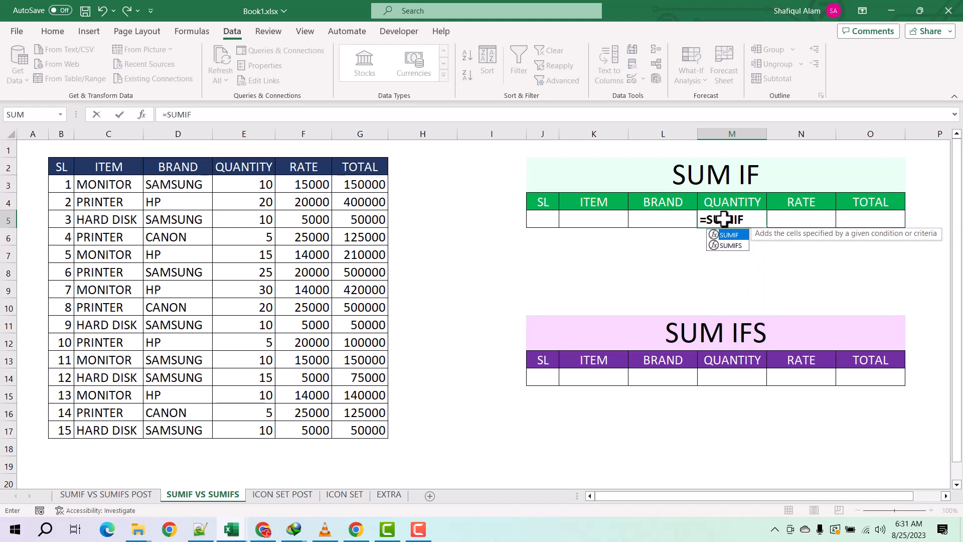
{"action": "type", "text": "("}
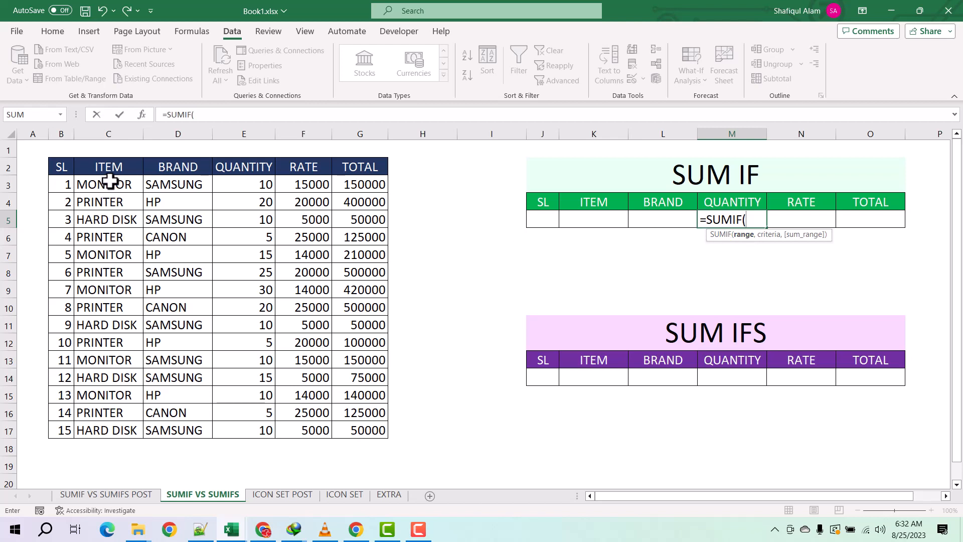
{"action": "left_click_drag", "start_coordinate": [110, 182], "coordinate": [89, 424]}
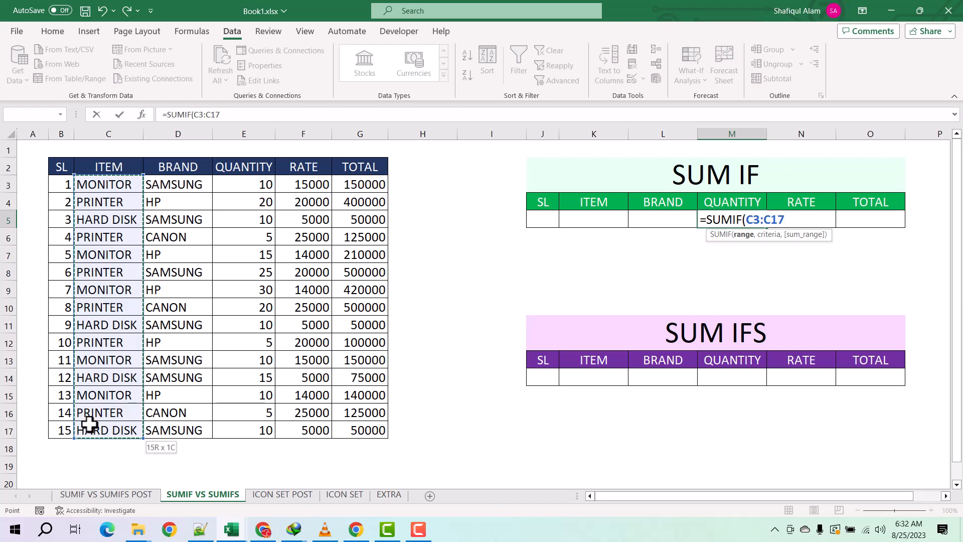
{"action": "left_click_drag", "start_coordinate": [89, 424], "coordinate": [89, 424]}
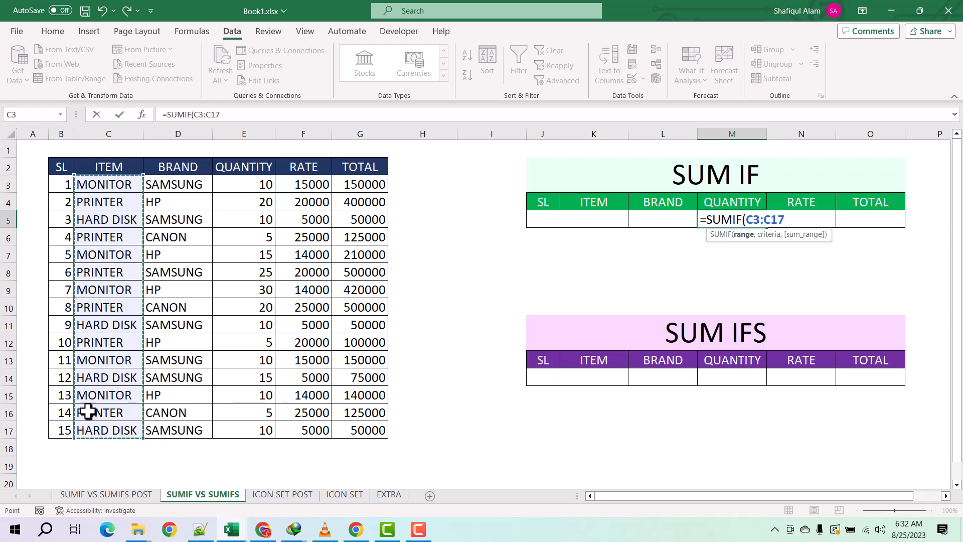
{"action": "type", "text": ","}
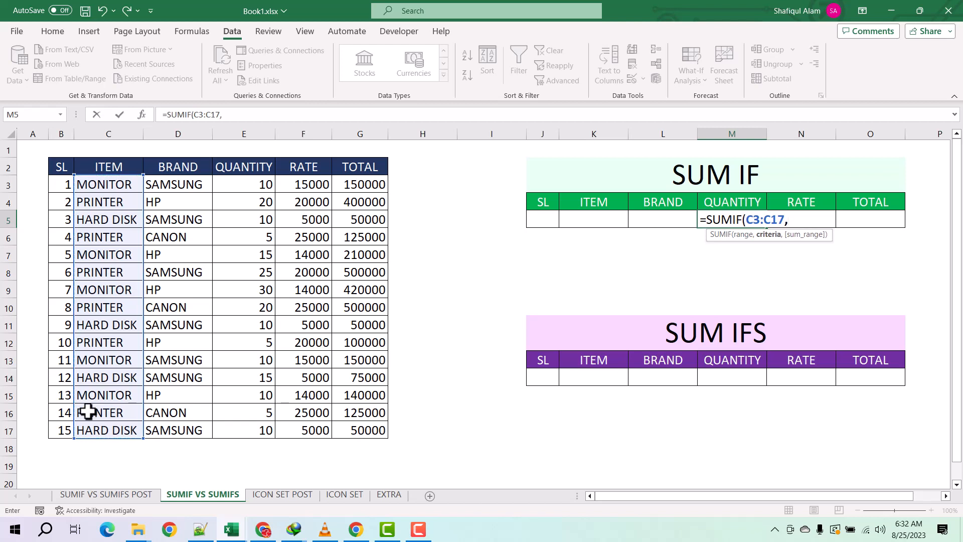
{"action": "left_click", "coordinate": [98, 187]}
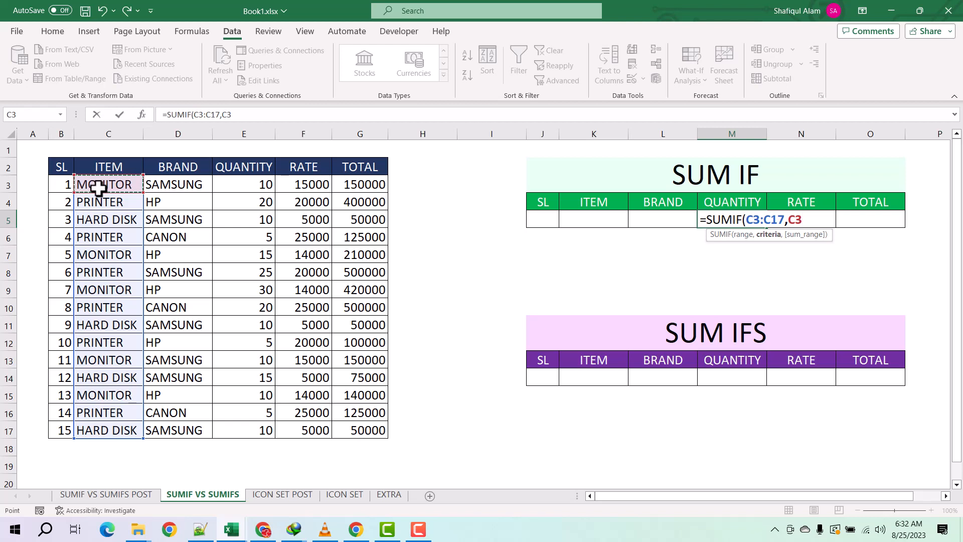
{"action": "type", "text": ","}
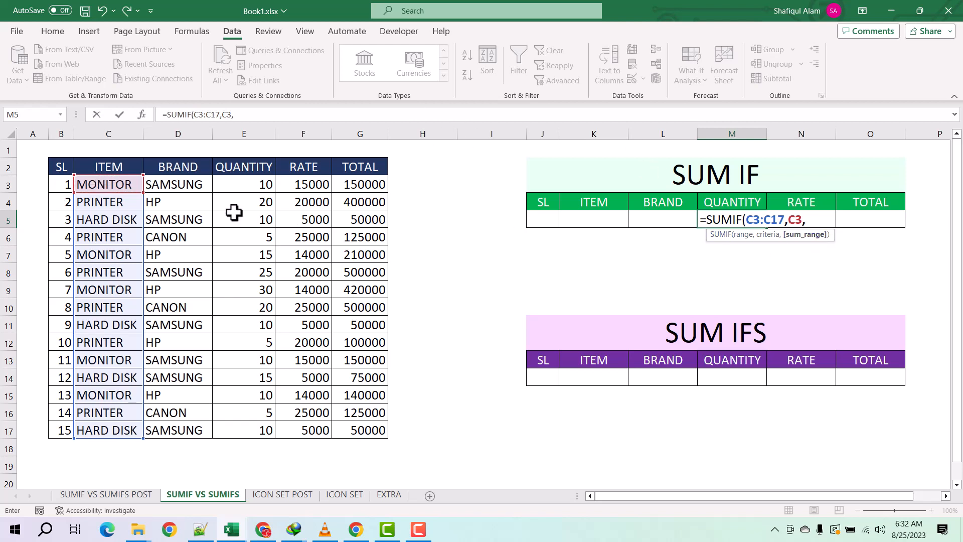
{"action": "left_click_drag", "start_coordinate": [247, 185], "coordinate": [248, 432]}
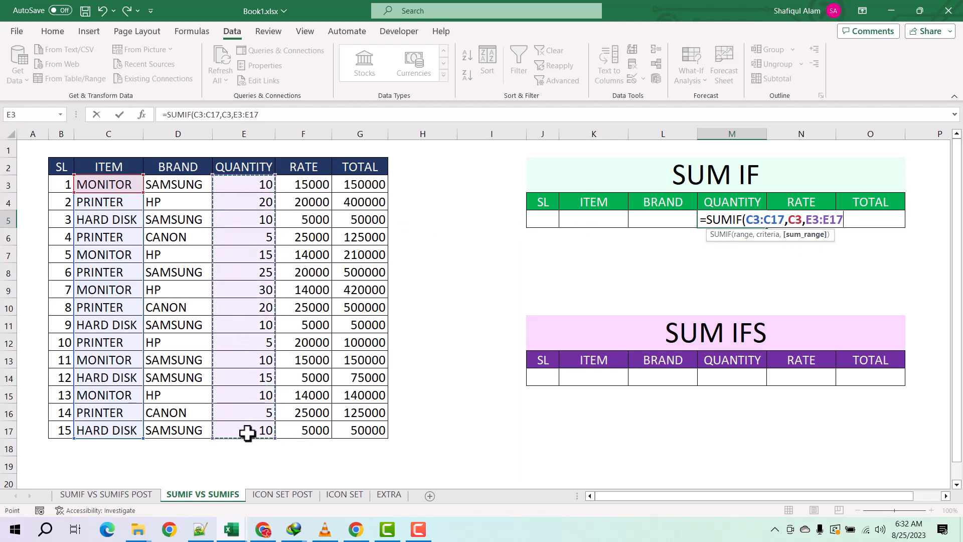
{"action": "key", "text": "Return"}
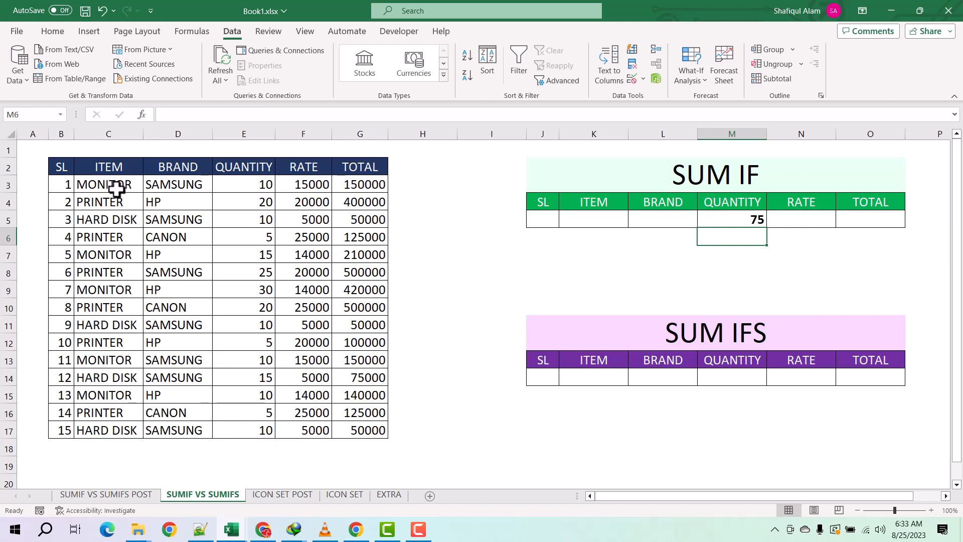
Replace the C3 criterion in M5's SUMIF formula with the text "MONITOR".
{"action": "left_click", "coordinate": [737, 217]}
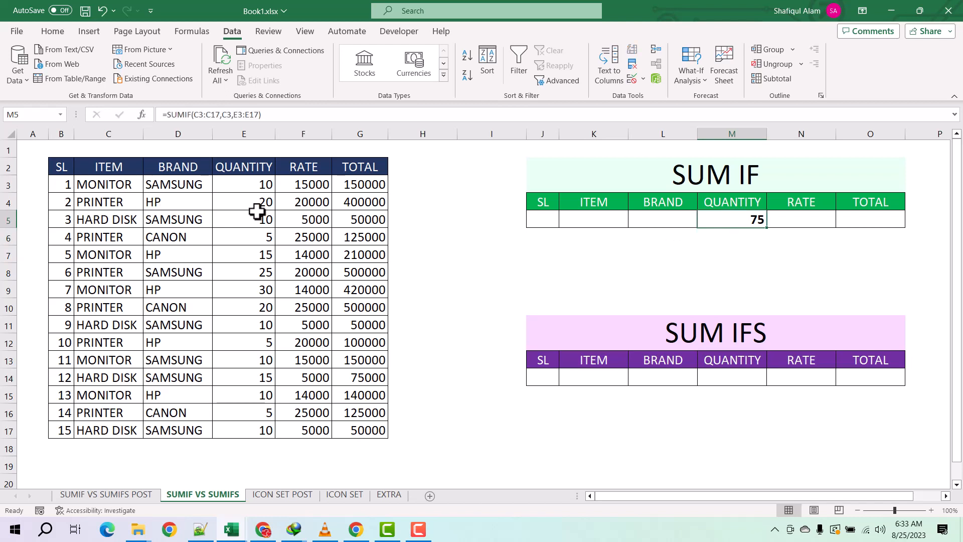
{"action": "double_click", "coordinate": [707, 217]}
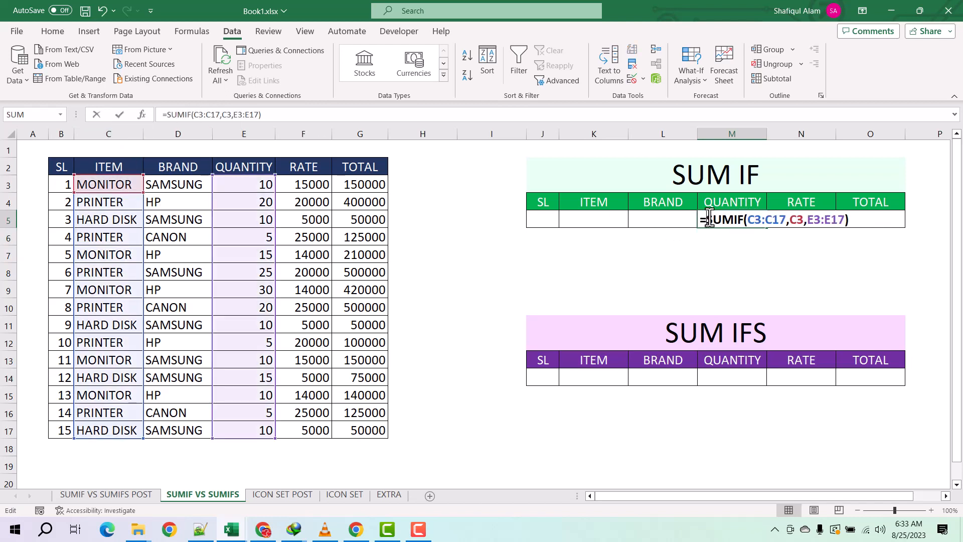
{"action": "left_click", "coordinate": [800, 221]}
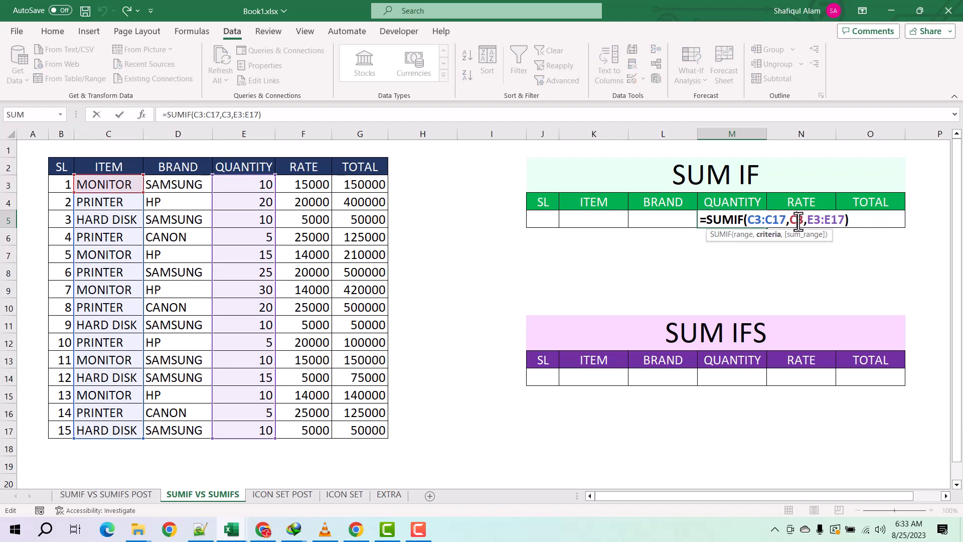
{"action": "left_click_drag", "start_coordinate": [803, 222], "coordinate": [795, 224]}
{"action": "type", "text": "\"MONITOR\""}
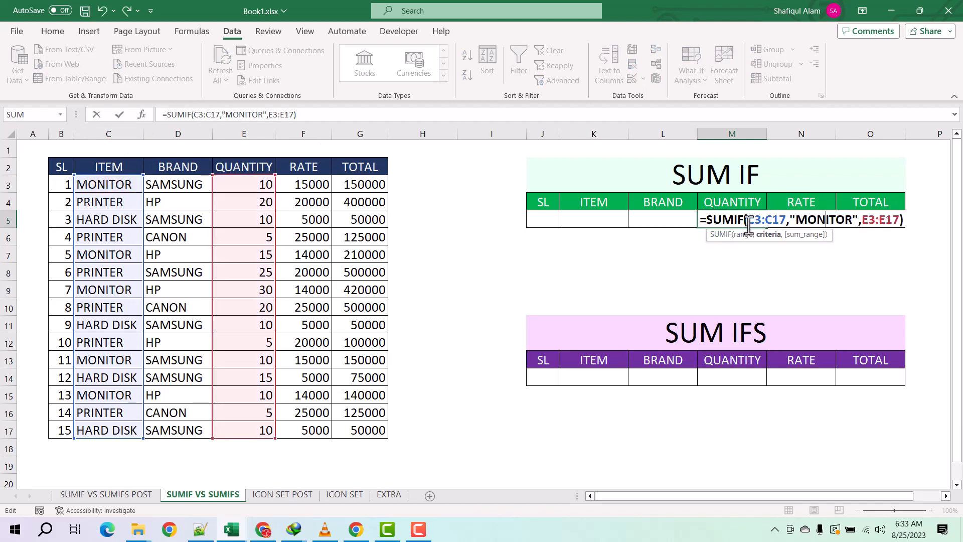
{"action": "key", "text": "Return"}
Point the criterion of M5's SUMIF formula to the item cell K5, giving =SUMIF(C3:C17,K5,E3:E17).
{"action": "left_click", "coordinate": [747, 223]}
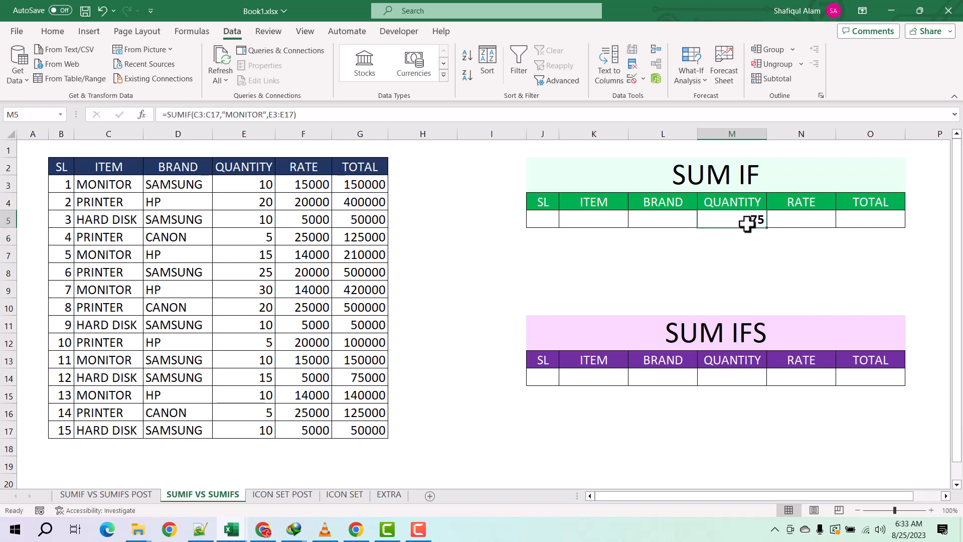
{"action": "double_click", "coordinate": [747, 222]}
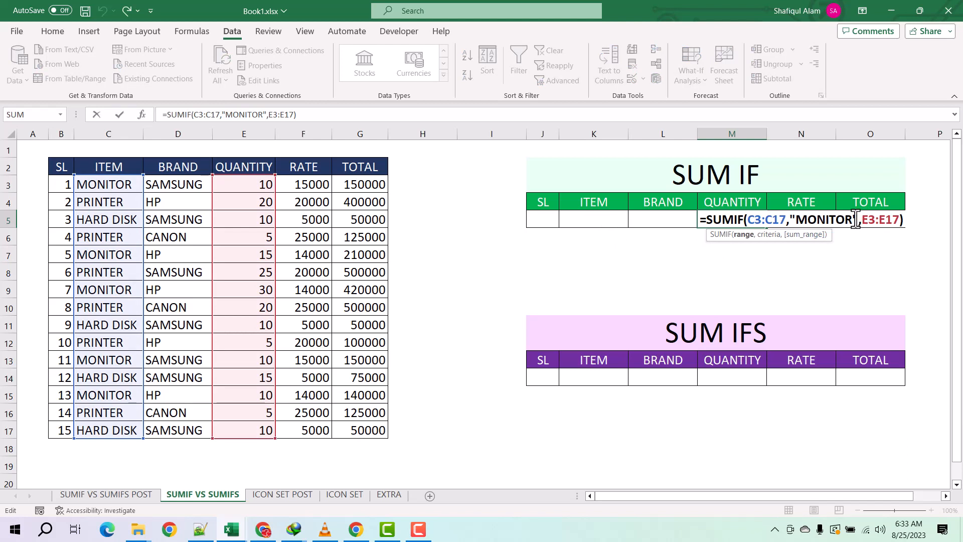
{"action": "left_click_drag", "start_coordinate": [858, 219], "coordinate": [791, 221]}
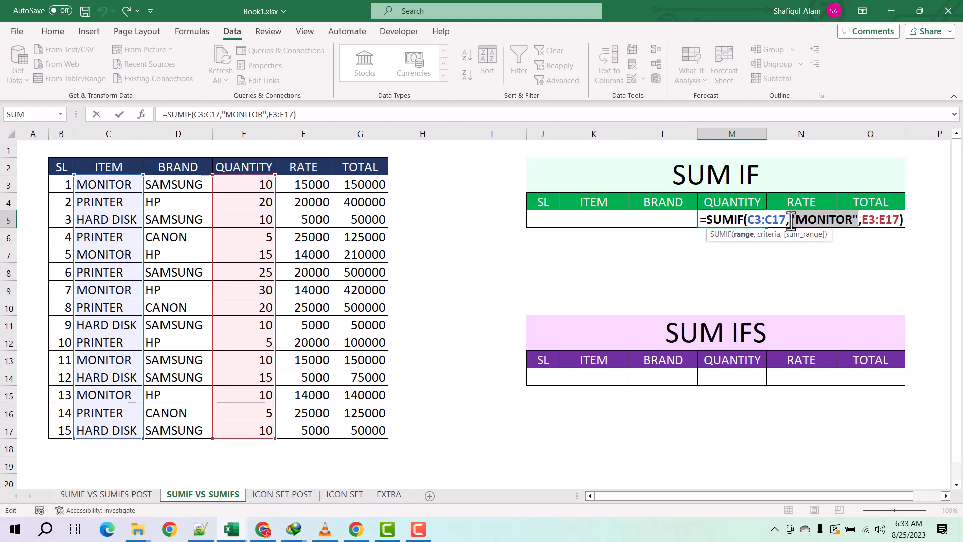
{"action": "key", "text": "Delete"}
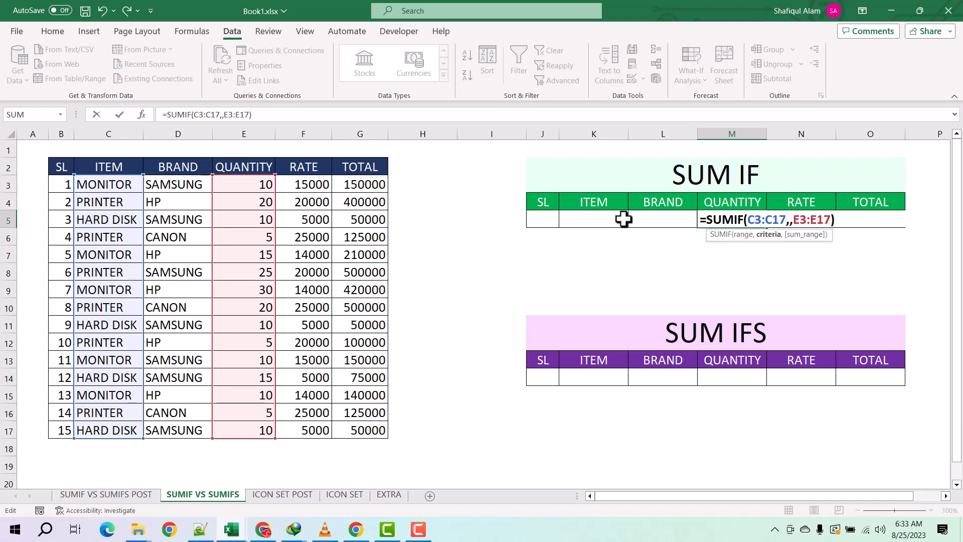
{"action": "left_click", "coordinate": [606, 220]}
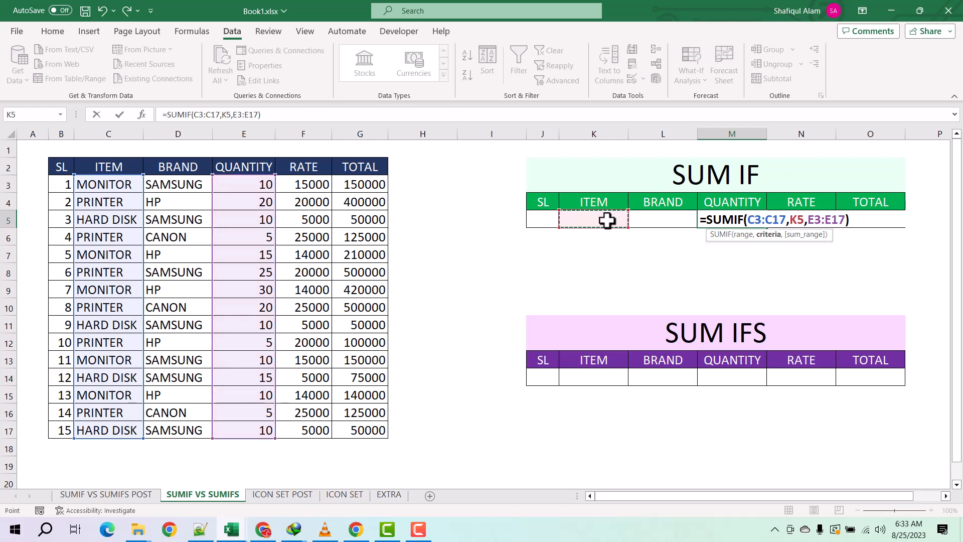
{"action": "key", "text": "Return"}
{"action": "key", "text": "Return"}
Test the SUM IF table with PRINTER as the item in K5, and finally with HARD DISK.
{"action": "left_click", "coordinate": [595, 220]}
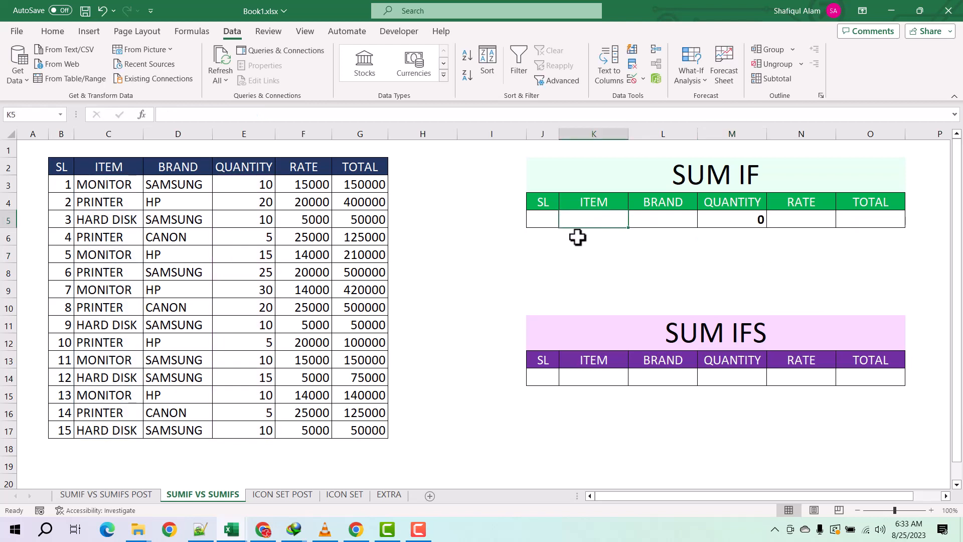
{"action": "type", "text": "PRINTER"}
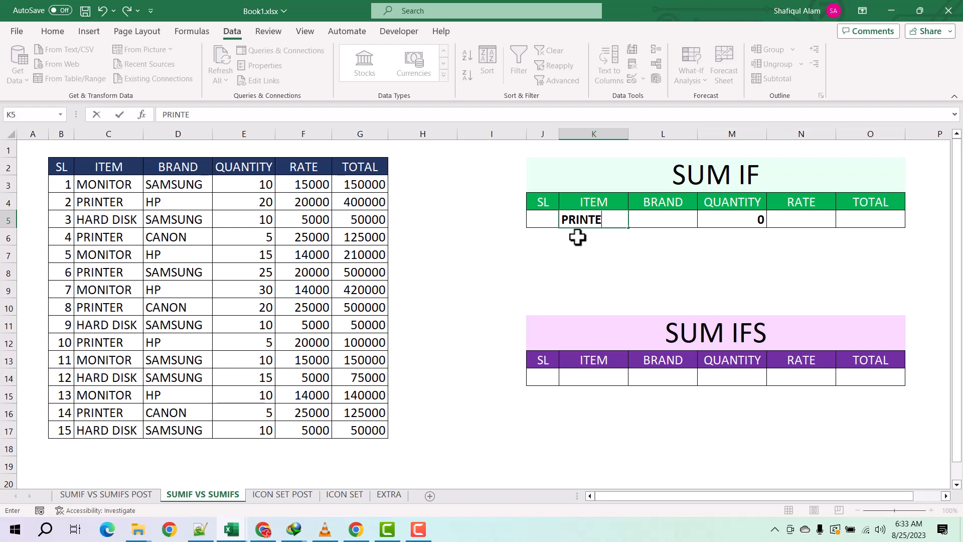
{"action": "key", "text": "Return"}
{"action": "left_click", "coordinate": [578, 221]}
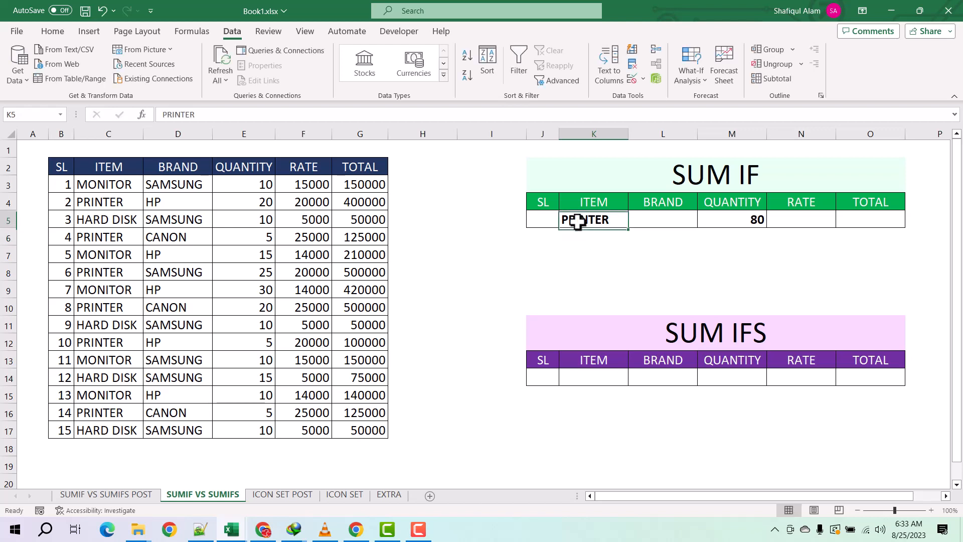
{"action": "type", "text": "HAD"}
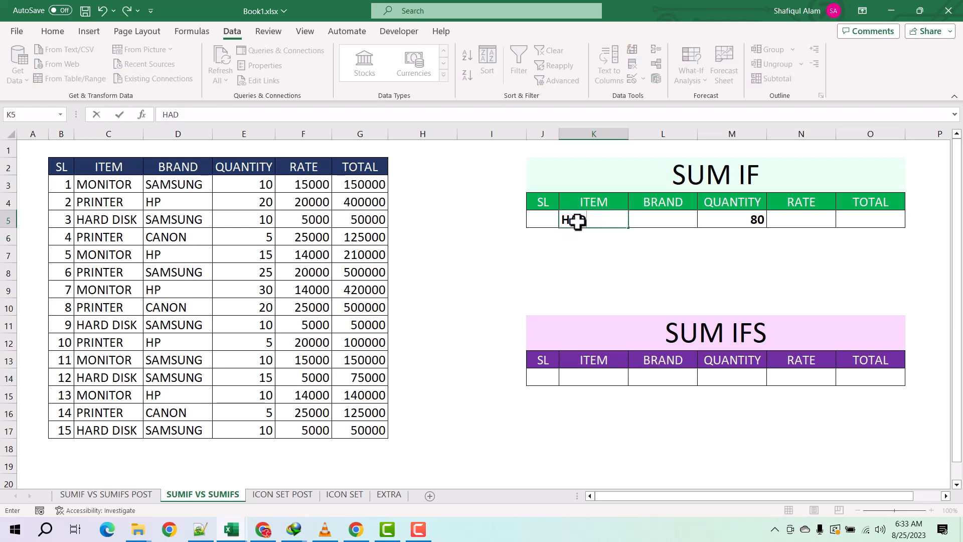
{"action": "key", "text": "BackSpace"}
{"action": "type", "text": "RD DISK"}
{"action": "key", "text": "Return"}
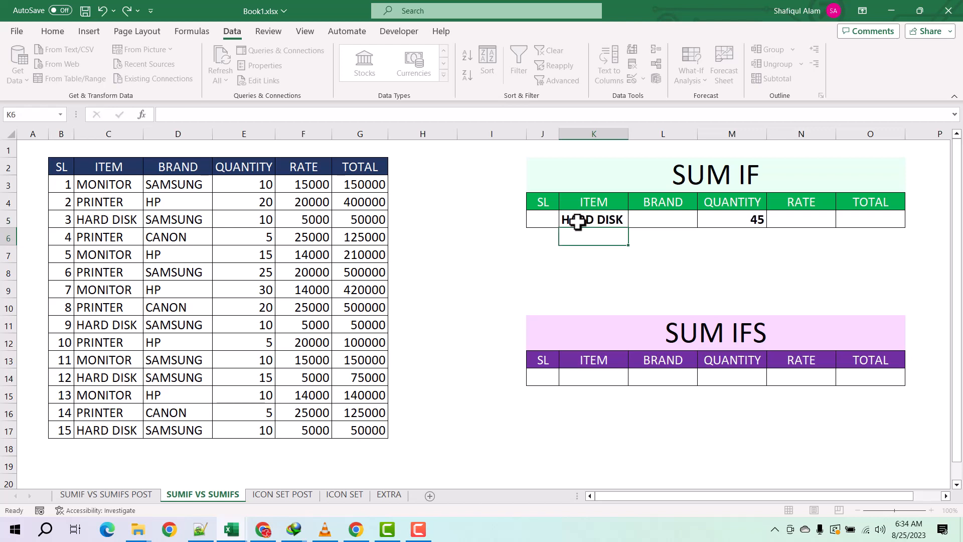
Check the SUM IF table's item and quantity cells and the data table's RATE and TOTAL headers.
{"action": "left_click", "coordinate": [591, 220]}
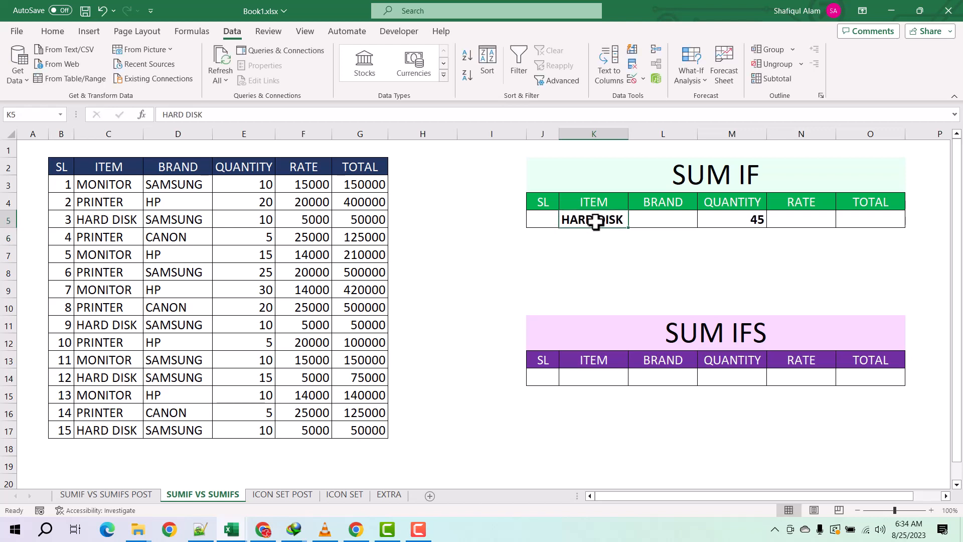
{"action": "left_click", "coordinate": [754, 219]}
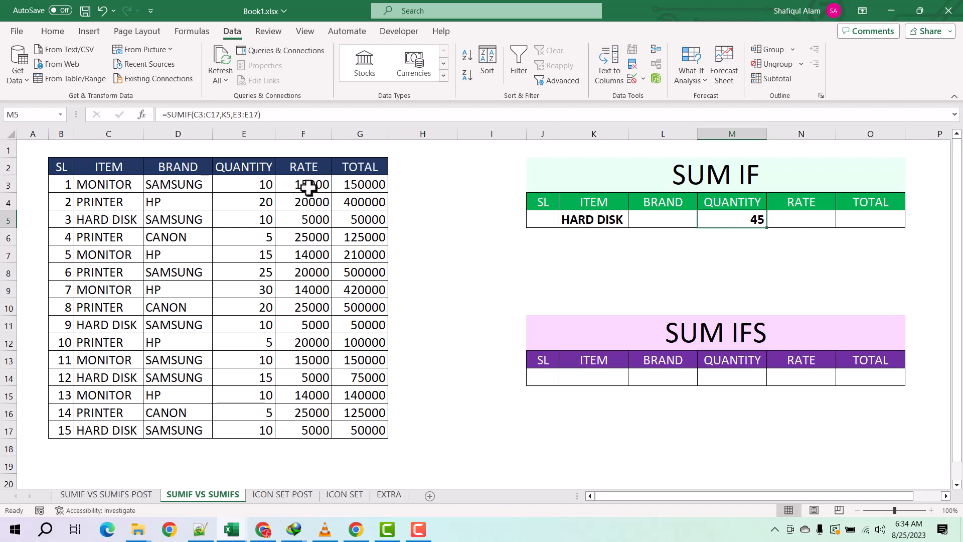
{"action": "left_click", "coordinate": [326, 168]}
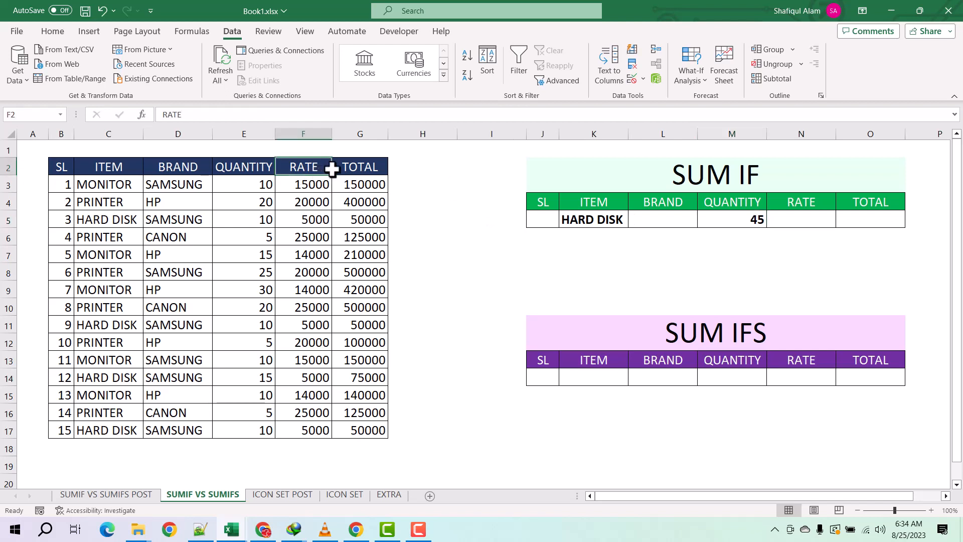
{"action": "left_click", "coordinate": [364, 168]}
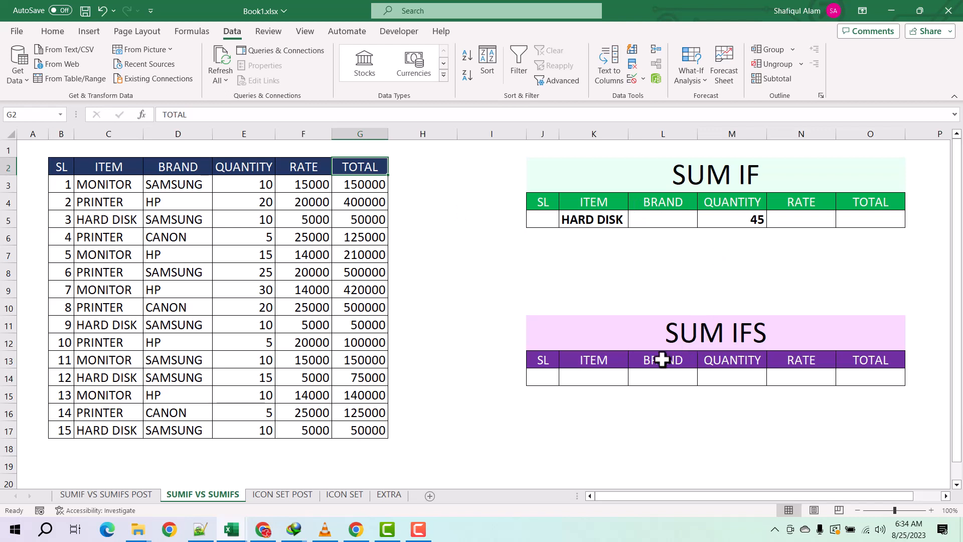
Check the ITEM and BRAND entry cells of the SUM IFS table.
{"action": "left_click", "coordinate": [600, 380]}
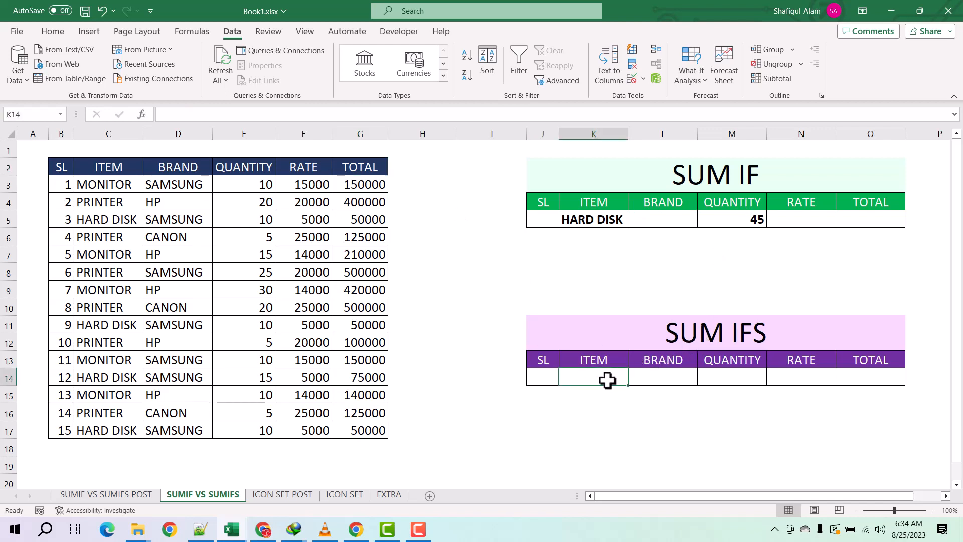
{"action": "left_click", "coordinate": [661, 379]}
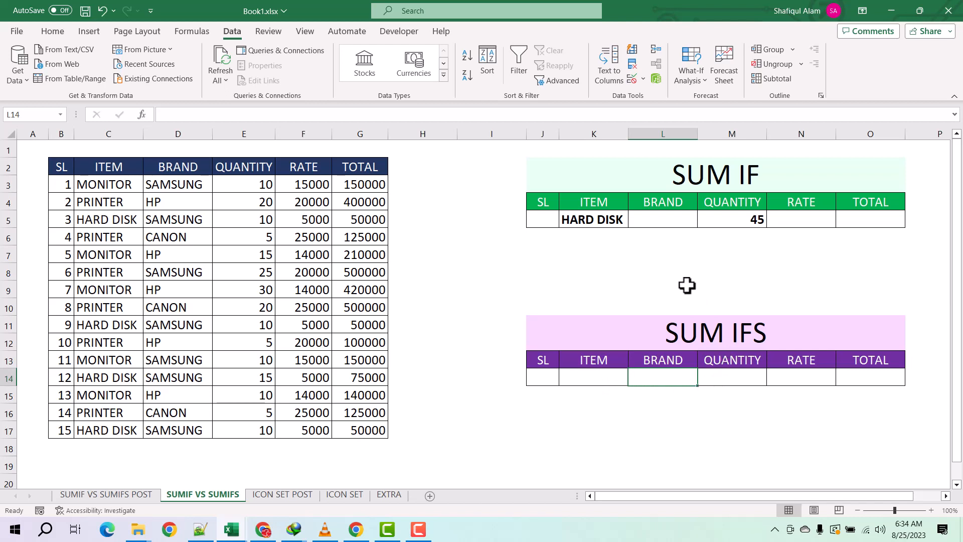
{"action": "left_click", "coordinate": [585, 379]}
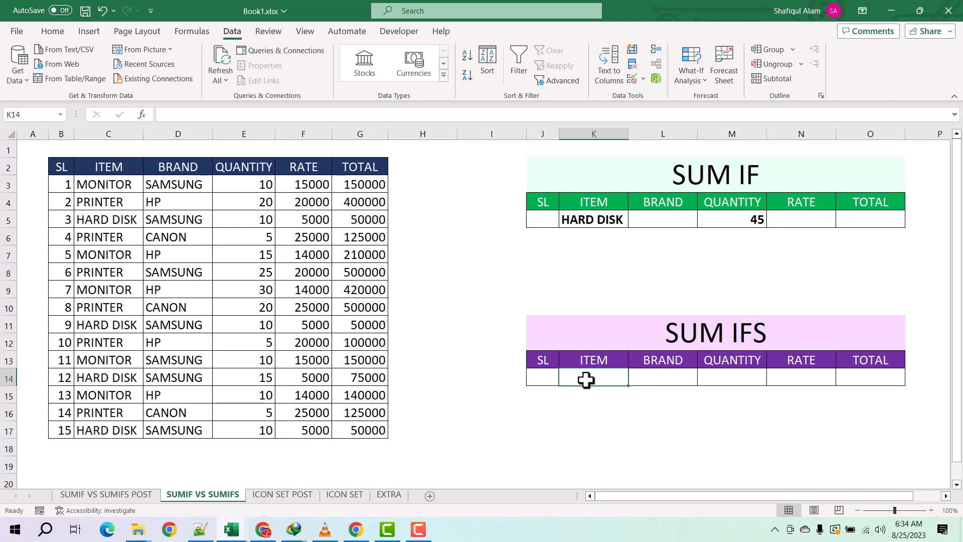
Begin a SUMIFS formula in M14 of the SUM IFS table with the whole QUANTITY column E:E as its sum range.
{"action": "double_click", "coordinate": [733, 375]}
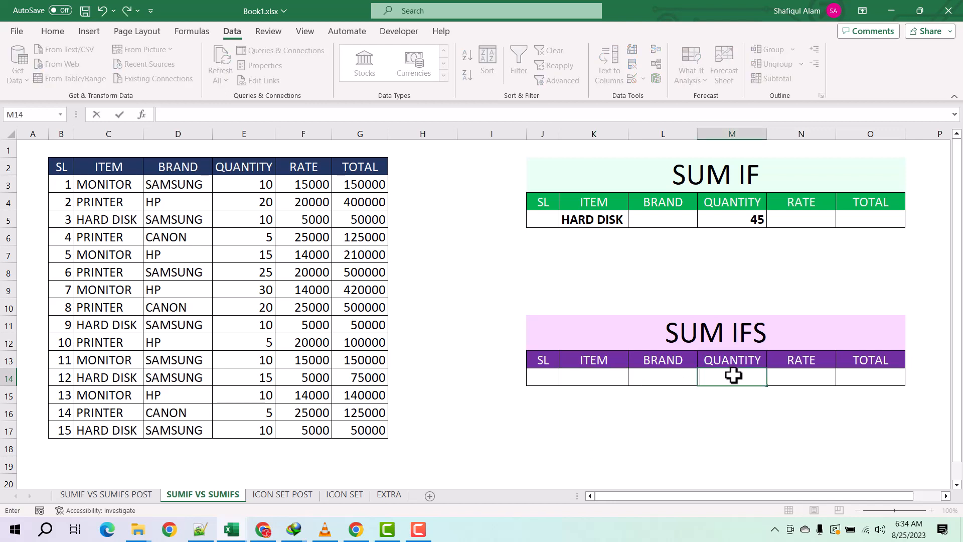
{"action": "type", "text": "=SUMIF"}
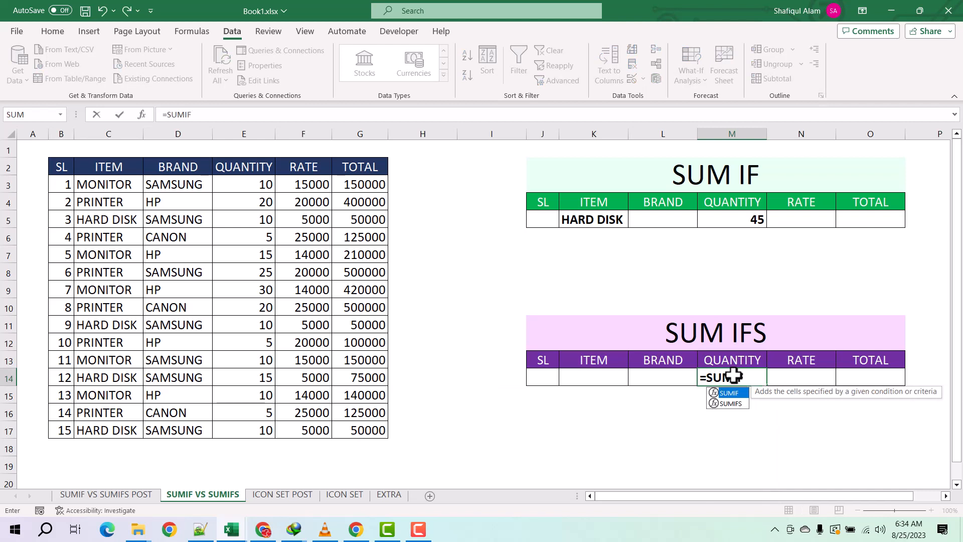
{"action": "type", "text": "S"}
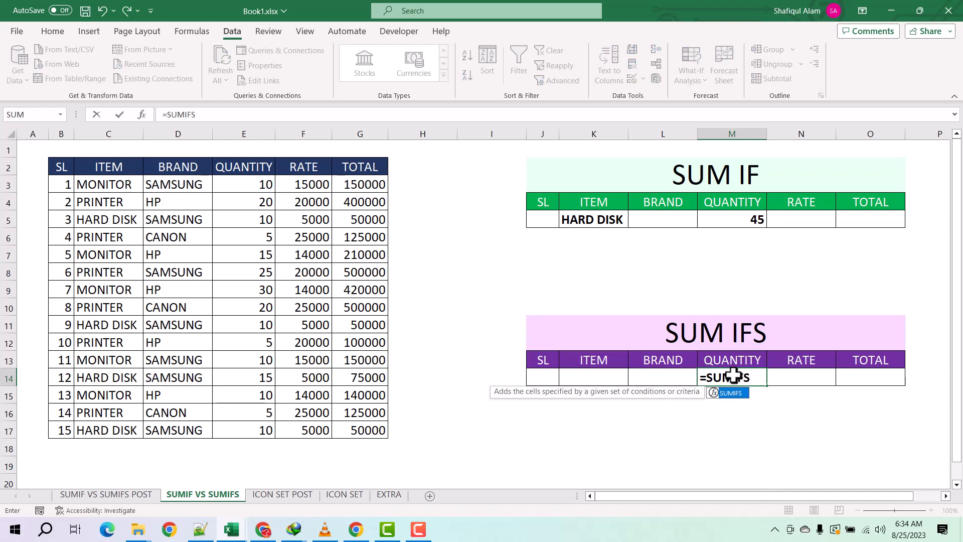
{"action": "type", "text": "("}
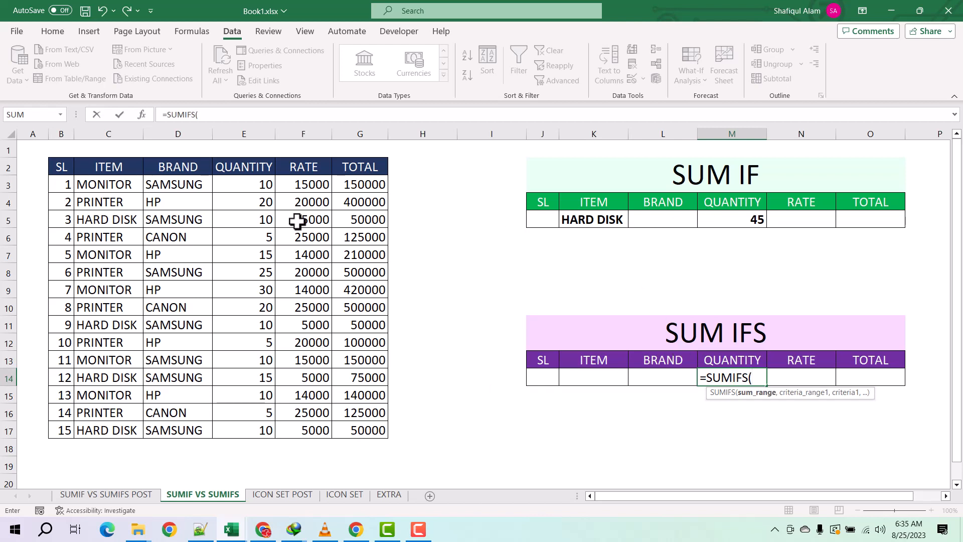
{"action": "left_click_drag", "start_coordinate": [239, 181], "coordinate": [248, 425]}
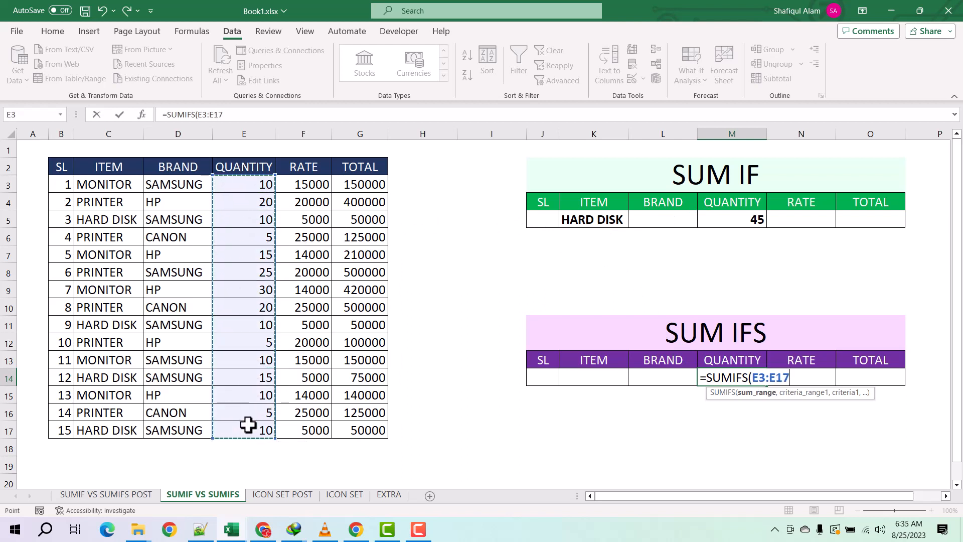
{"action": "left_click", "coordinate": [247, 132]}
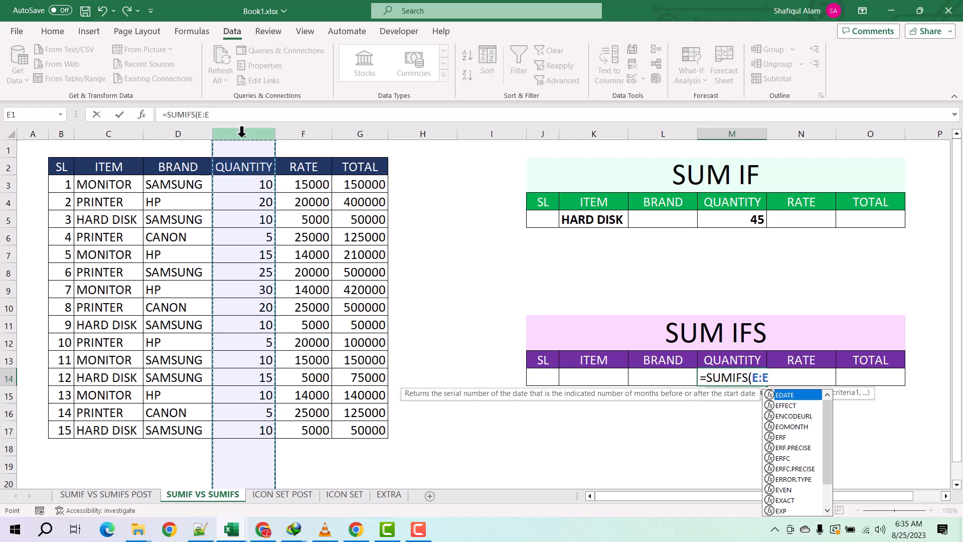
{"action": "type", "text": ","}
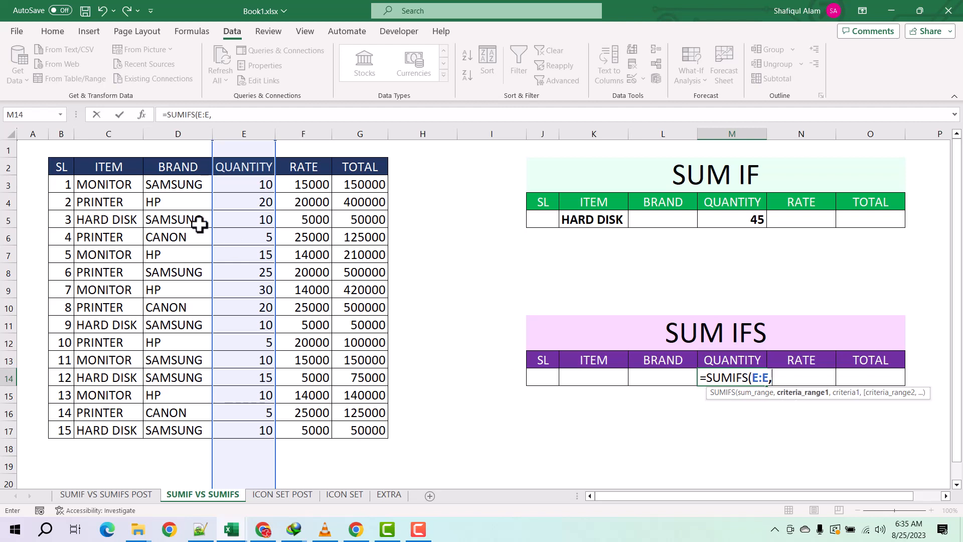
Add the ITEM column C:C as the first criteria range, with cell K14 as its criterion.
{"action": "left_click", "coordinate": [106, 131]}
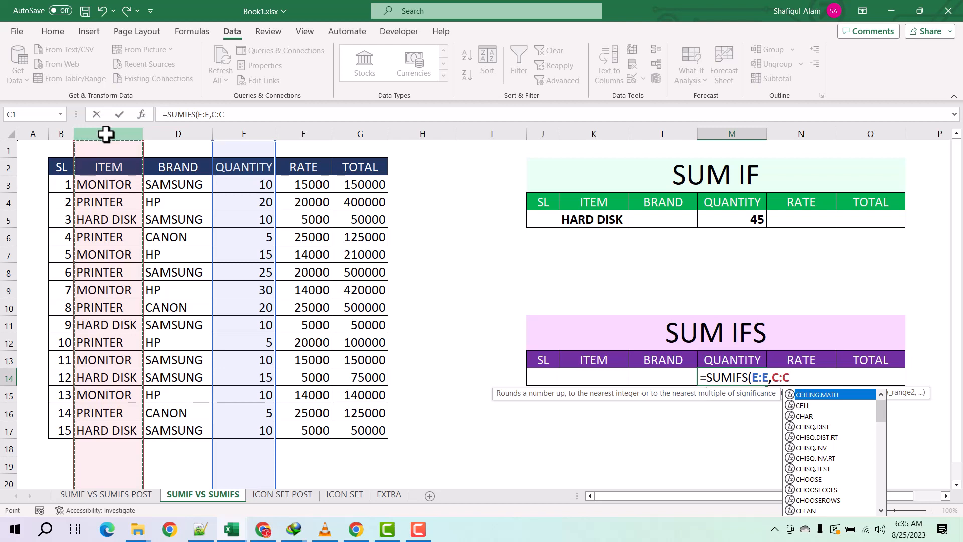
{"action": "type", "text": ","}
{"action": "left_click", "coordinate": [602, 377]}
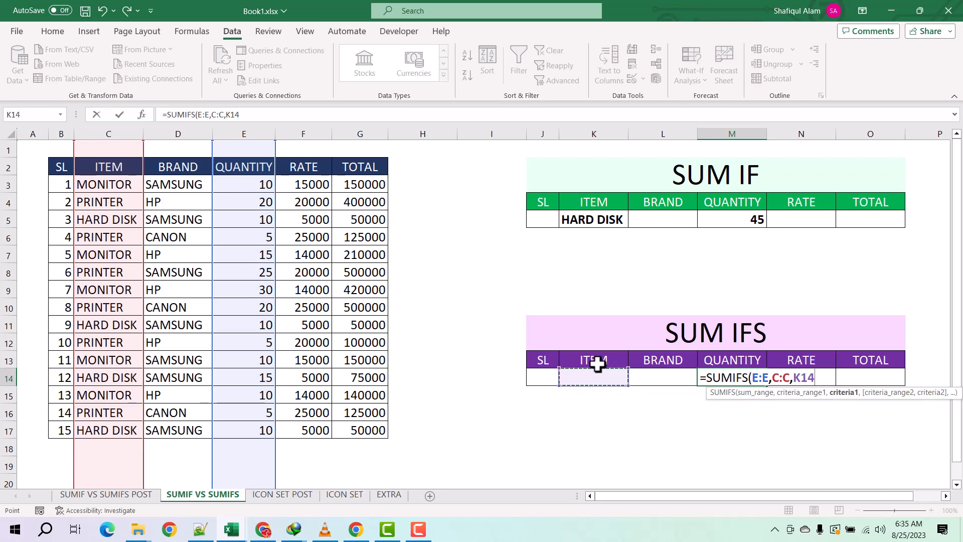
{"action": "type", "text": ","}
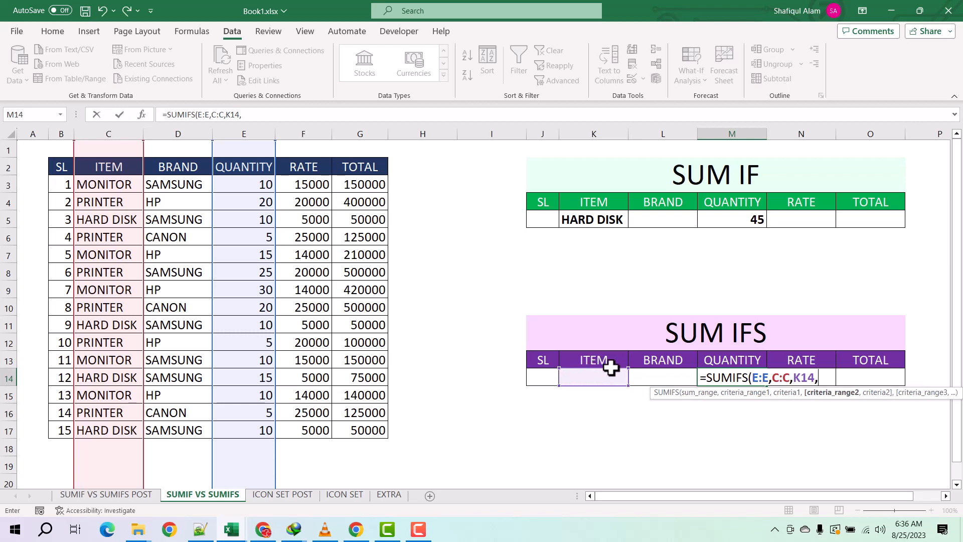
Add the BRAND column D:D with criterion L14 and complete the formula as =SUMIFS(E:E,C:C,K14,D:D,L14).
{"action": "left_click", "coordinate": [172, 132]}
{"action": "type", "text": ","}
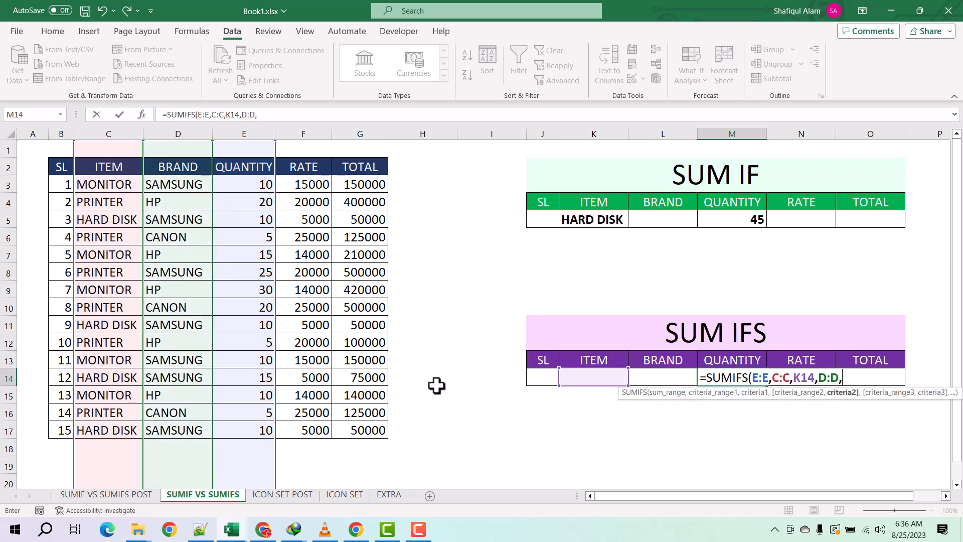
{"action": "left_click", "coordinate": [667, 378]}
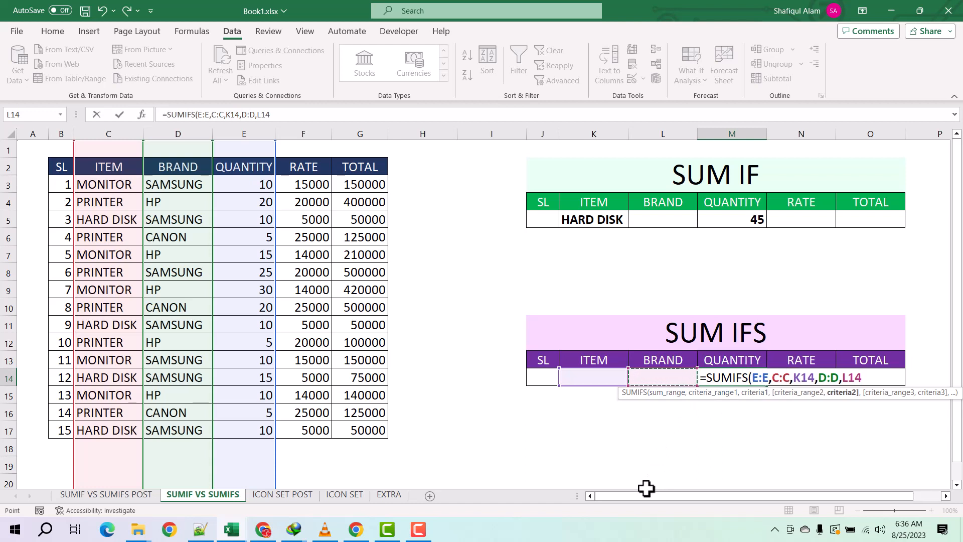
{"action": "type", "text": ")"}
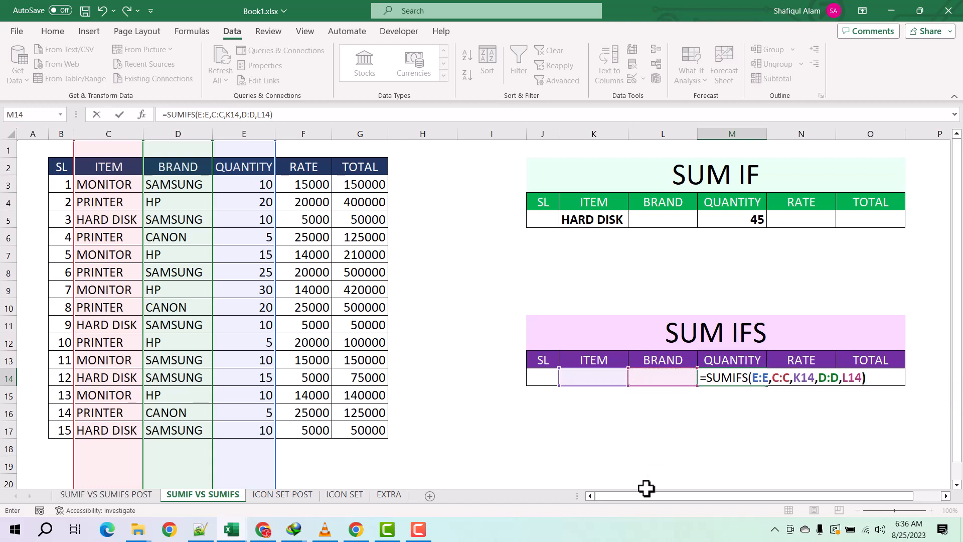
{"action": "key", "text": "Return"}
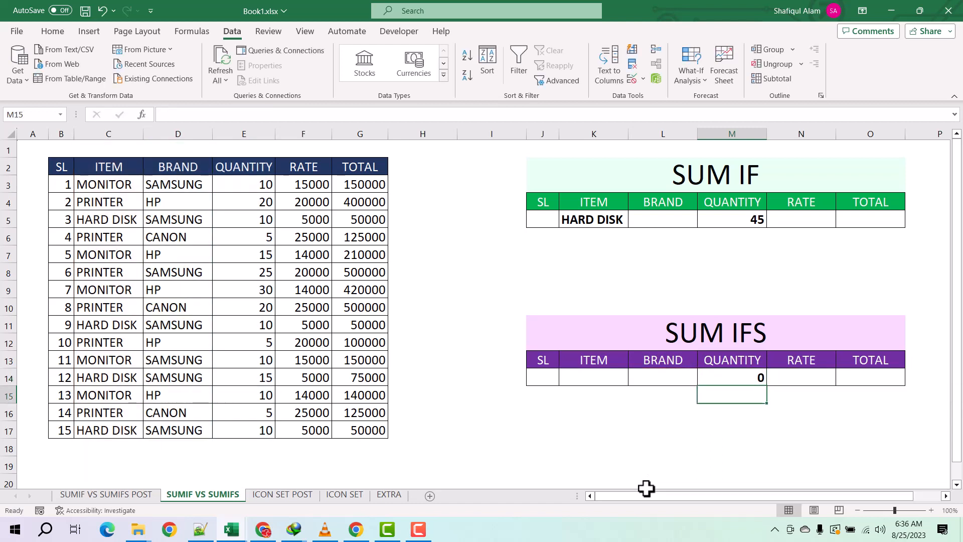
Test the SUM IFS table with MONITOR as the item in K14 and SAMSUNG as the brand in L14.
{"action": "left_click", "coordinate": [588, 376]}
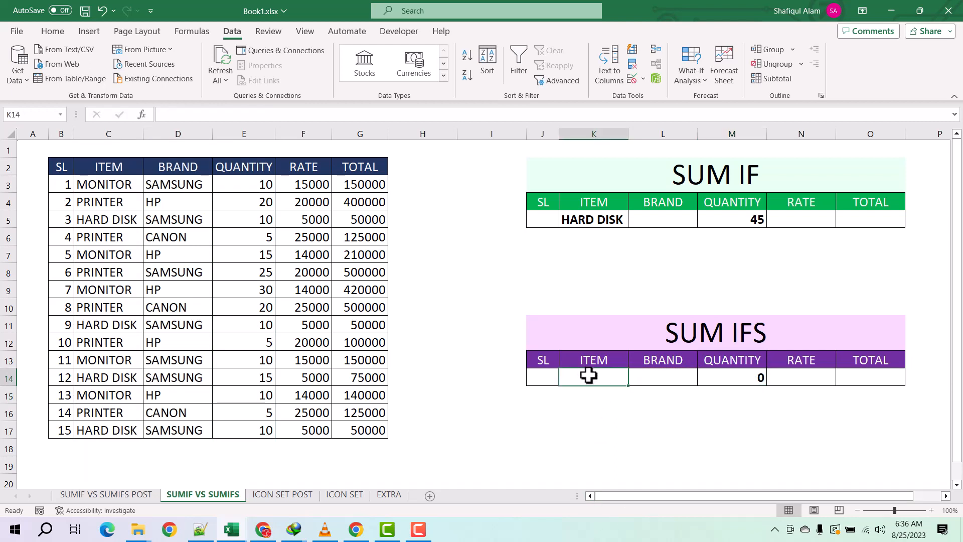
{"action": "type", "text": "MO"}
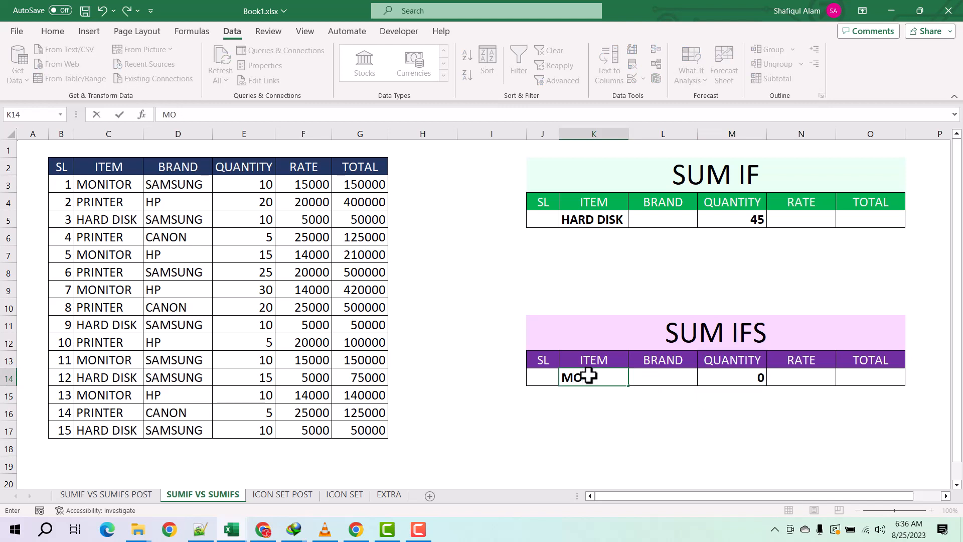
{"action": "type", "text": "NITOR"}
{"action": "key", "text": "Tab"}
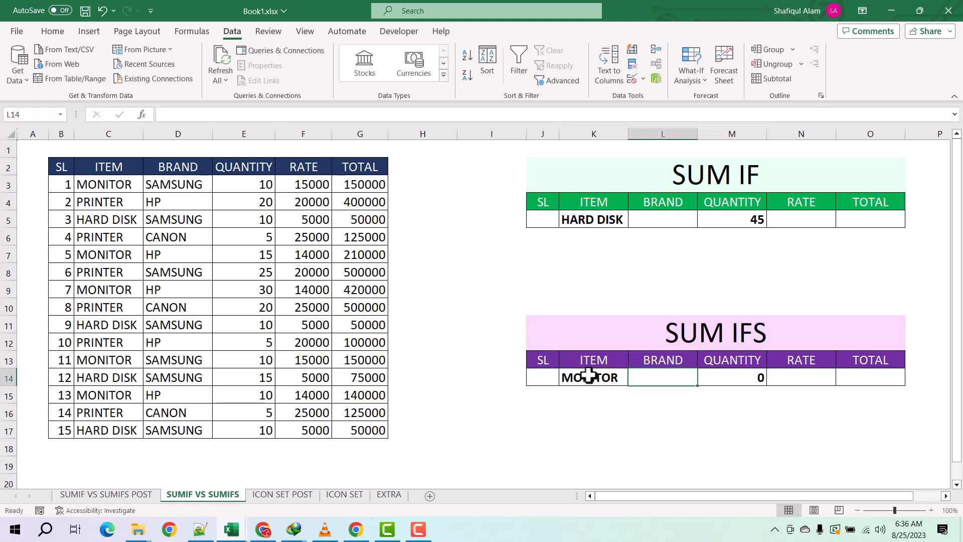
{"action": "type", "text": "SAN"}
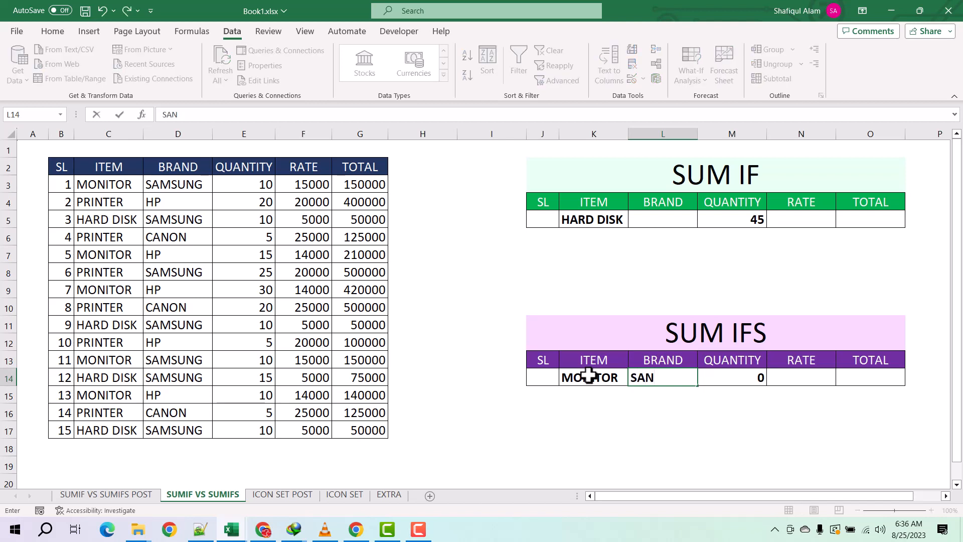
{"action": "key", "text": "BackSpace"}
{"action": "type", "text": "MSUNG"}
{"action": "key", "text": "Return"}
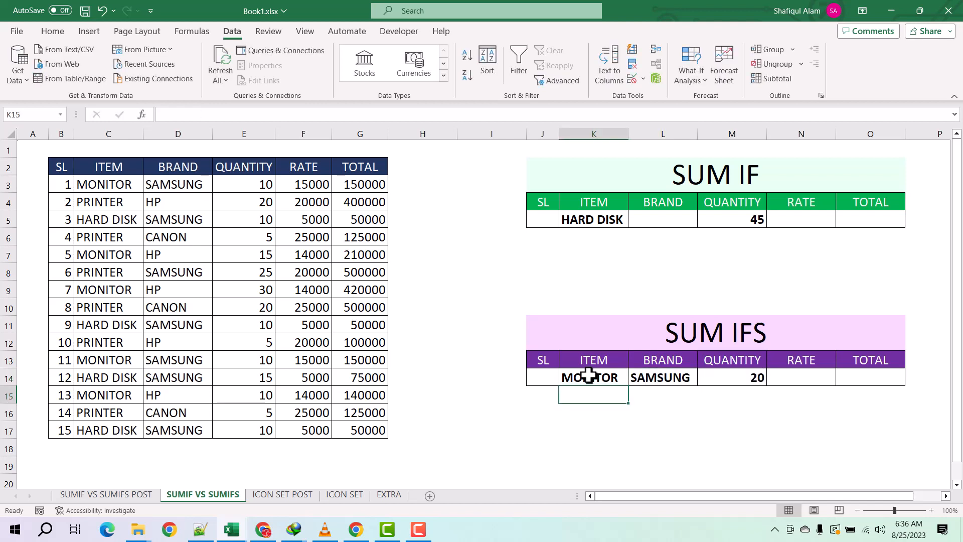
{"action": "left_click", "coordinate": [755, 377]}
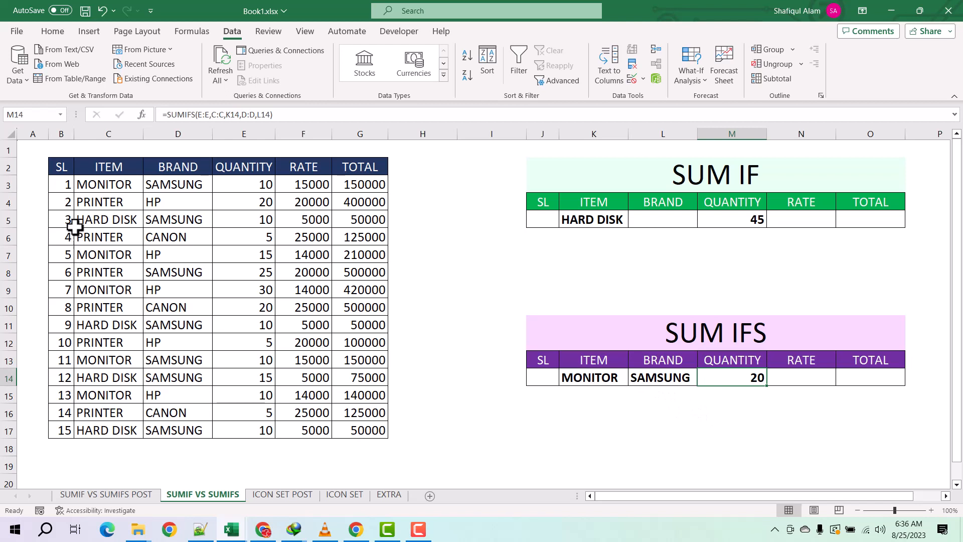
Copy the item list C3:C17 to the EXTRA sheet, starting at cell H2.
{"action": "left_click_drag", "start_coordinate": [102, 185], "coordinate": [105, 424]}
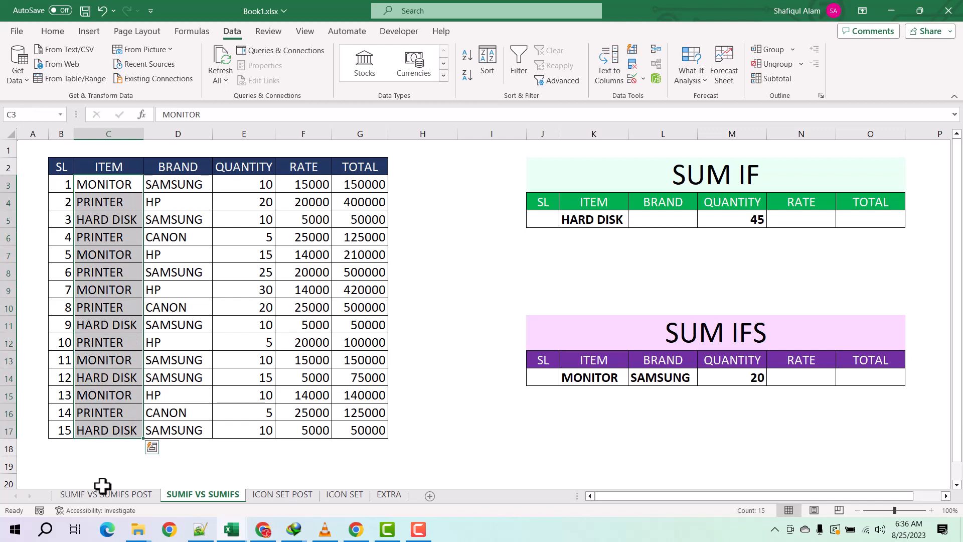
{"action": "key", "text": "ctrl+c"}
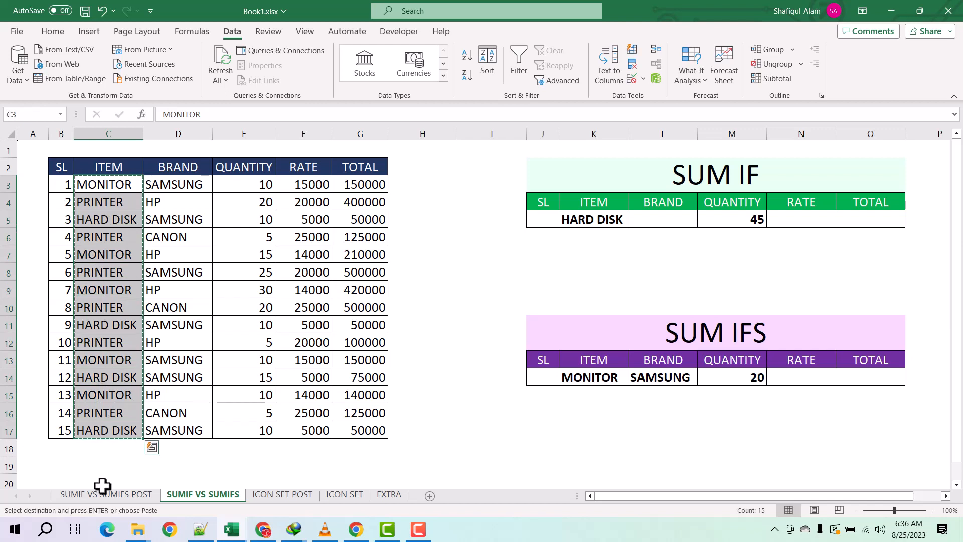
{"action": "left_click", "coordinate": [396, 493]}
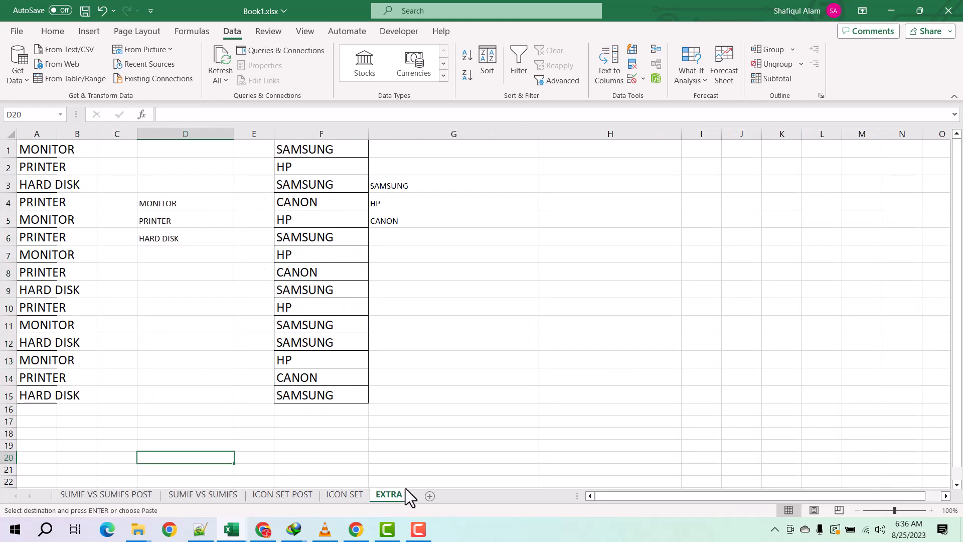
{"action": "left_click", "coordinate": [607, 168]}
{"action": "key", "text": "ctrl+v"}
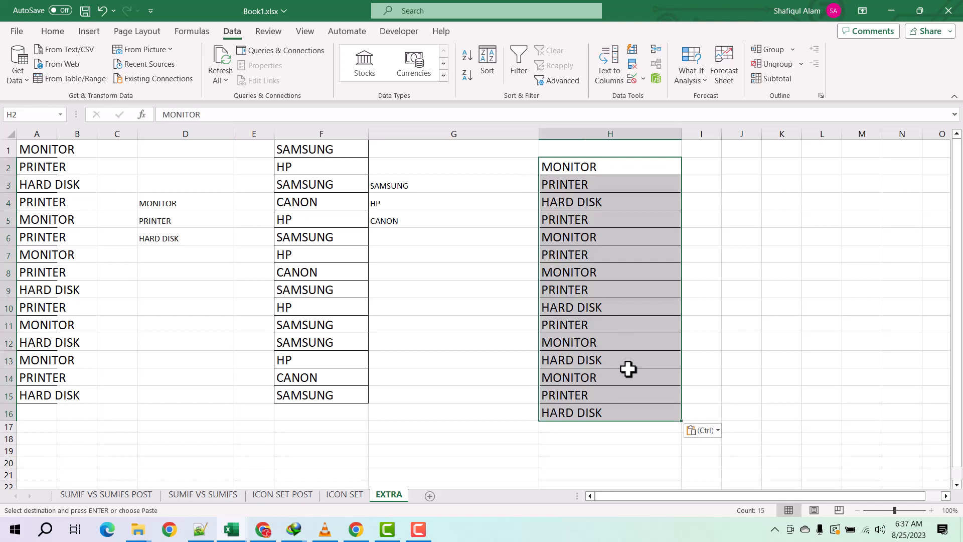
{"action": "key", "text": "ctrl"}
{"action": "key", "text": "Escape"}
List the distinct items in J2 with =UNIQUE(H2:H16) and widen column J to fit them.
{"action": "left_click", "coordinate": [745, 166]}
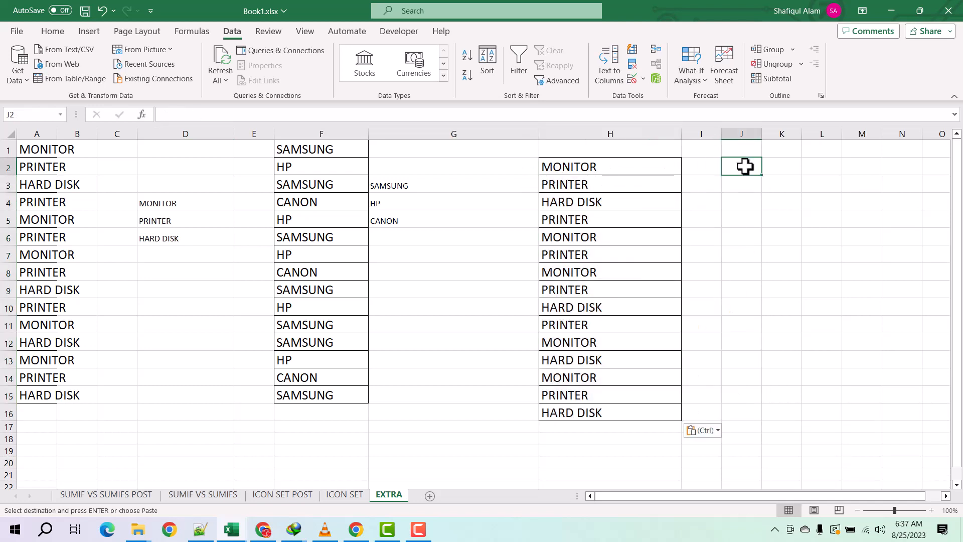
{"action": "type", "text": "="}
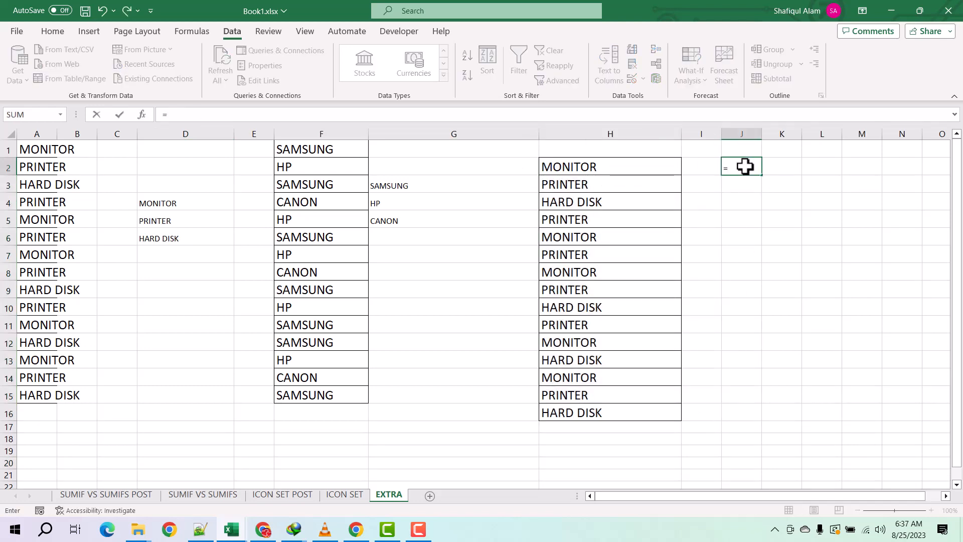
{"action": "type", "text": "UNI"}
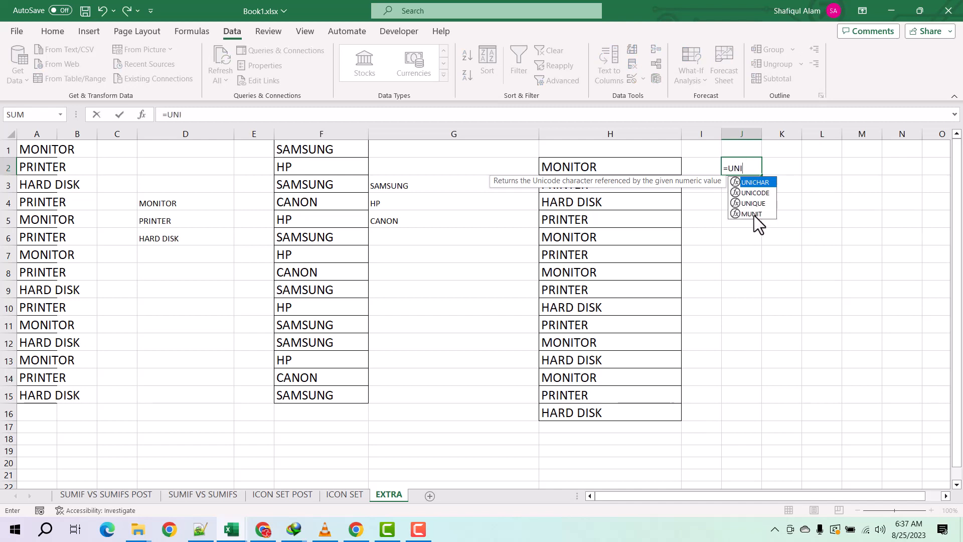
{"action": "left_click", "coordinate": [752, 203]}
{"action": "double_click", "coordinate": [752, 202]}
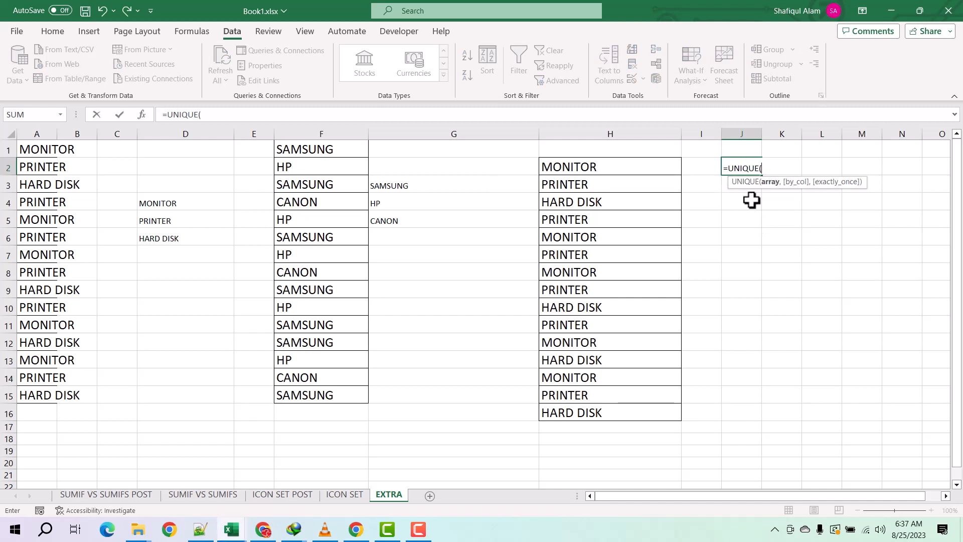
{"action": "left_click_drag", "start_coordinate": [607, 168], "coordinate": [595, 410]}
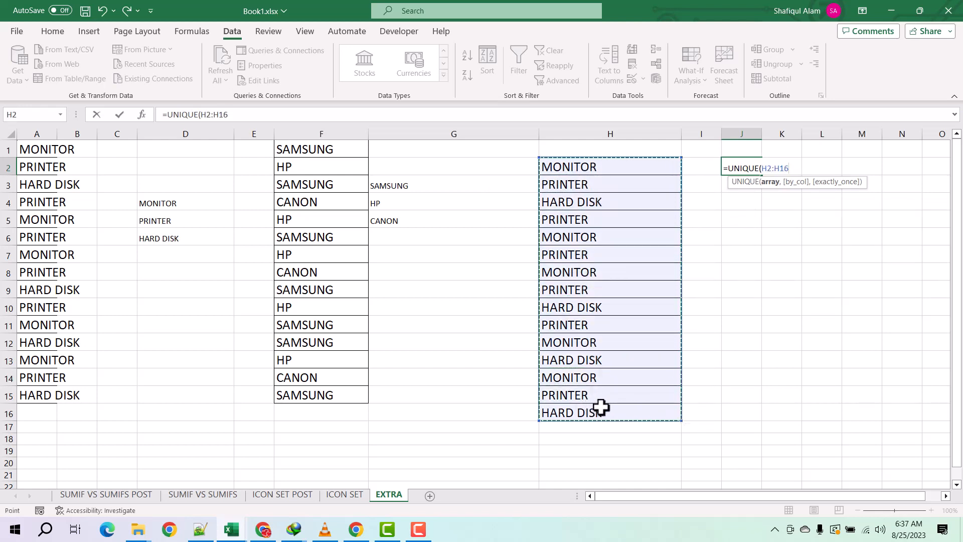
{"action": "key", "text": "Return"}
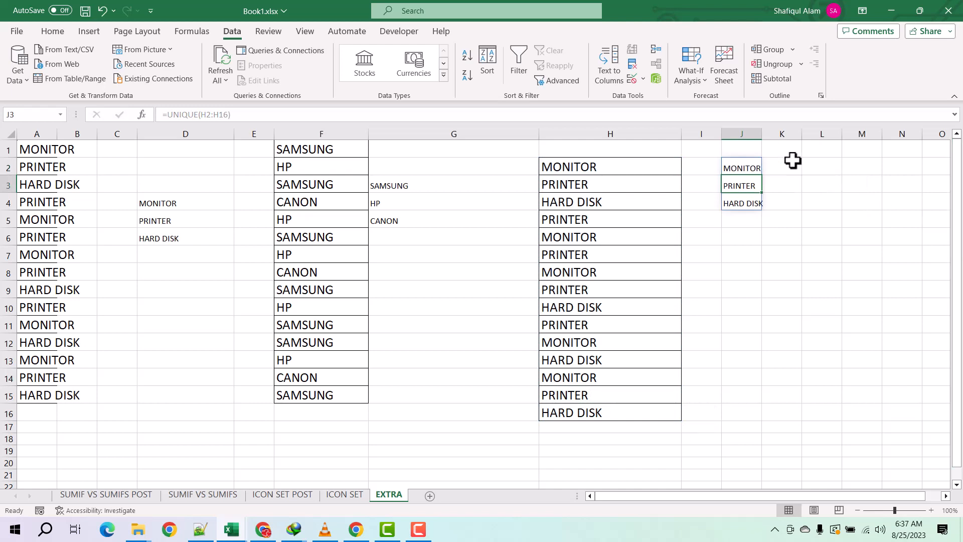
{"action": "left_click_drag", "start_coordinate": [762, 134], "coordinate": [776, 133]}
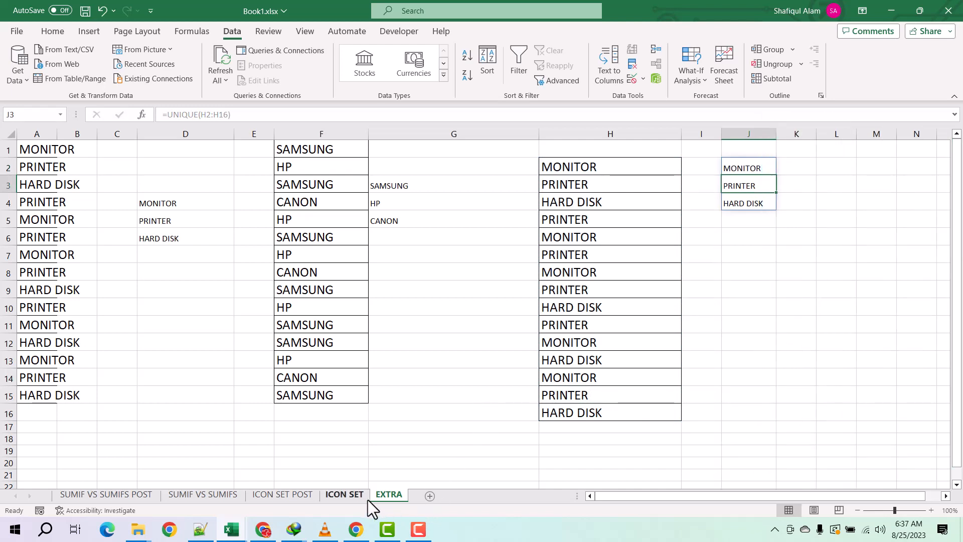
Restrict the SUM IFS item cell K14 on the SUMIF VS SUMIFS sheet to a validation list sourced from =EXTRA!$J$2:$J$4.
{"action": "left_click", "coordinate": [190, 495]}
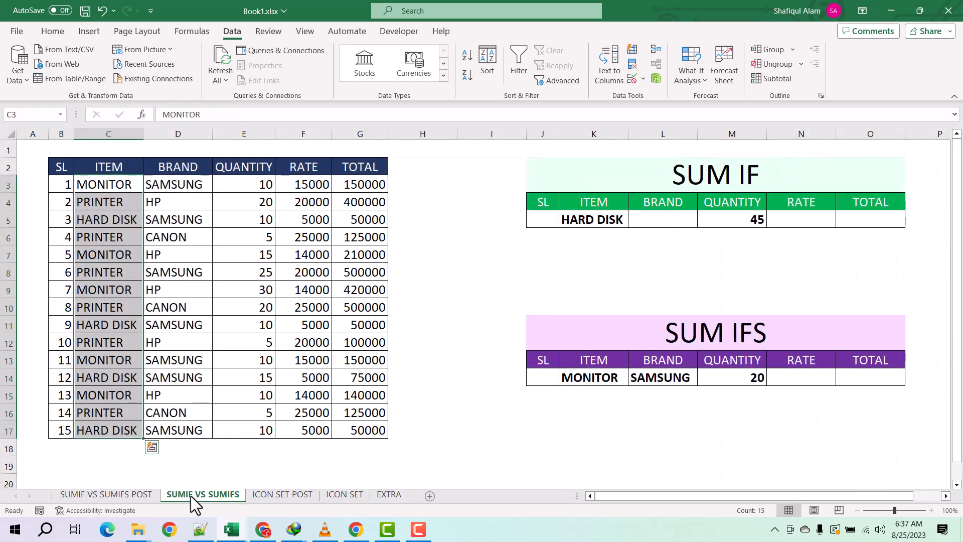
{"action": "left_click", "coordinate": [609, 378]}
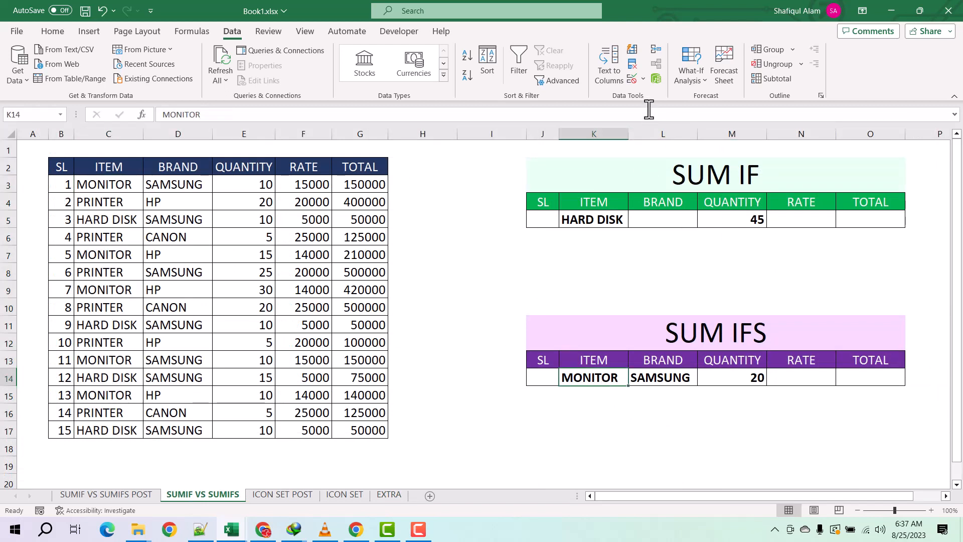
{"action": "left_click", "coordinate": [634, 80]}
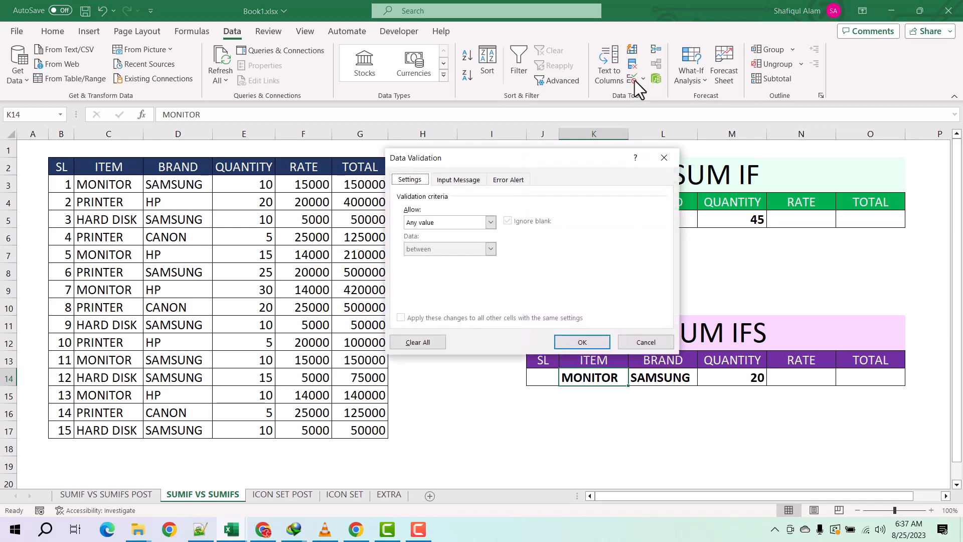
{"action": "left_click", "coordinate": [487, 222]}
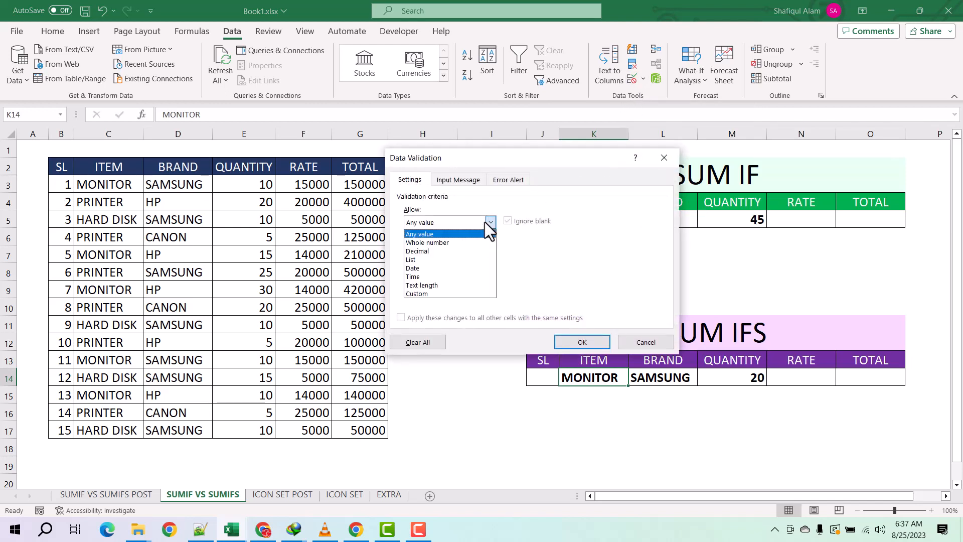
{"action": "left_click", "coordinate": [456, 257]}
{"action": "left_click", "coordinate": [585, 274]}
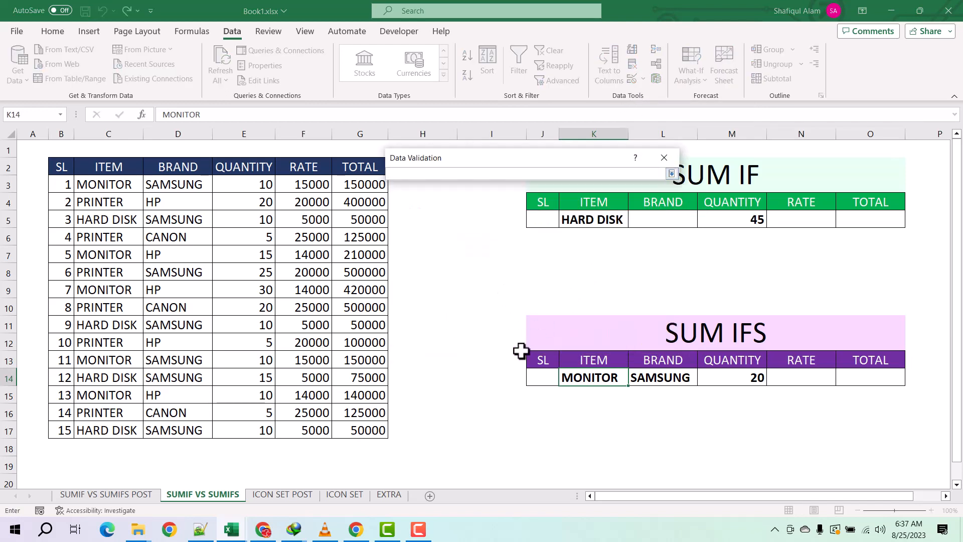
{"action": "left_click", "coordinate": [388, 495]}
{"action": "left_click_drag", "start_coordinate": [754, 169], "coordinate": [752, 201]}
{"action": "left_click", "coordinate": [671, 174]}
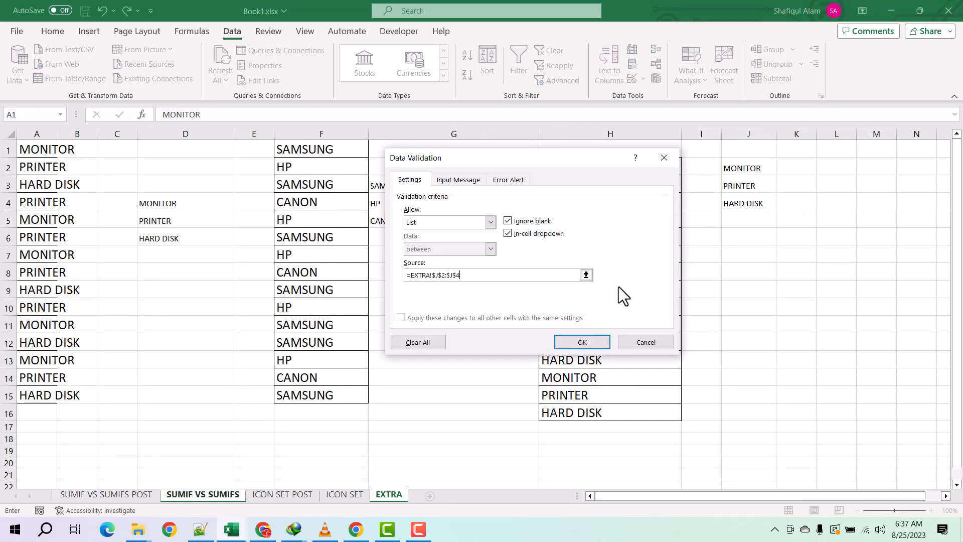
{"action": "left_click", "coordinate": [582, 342]}
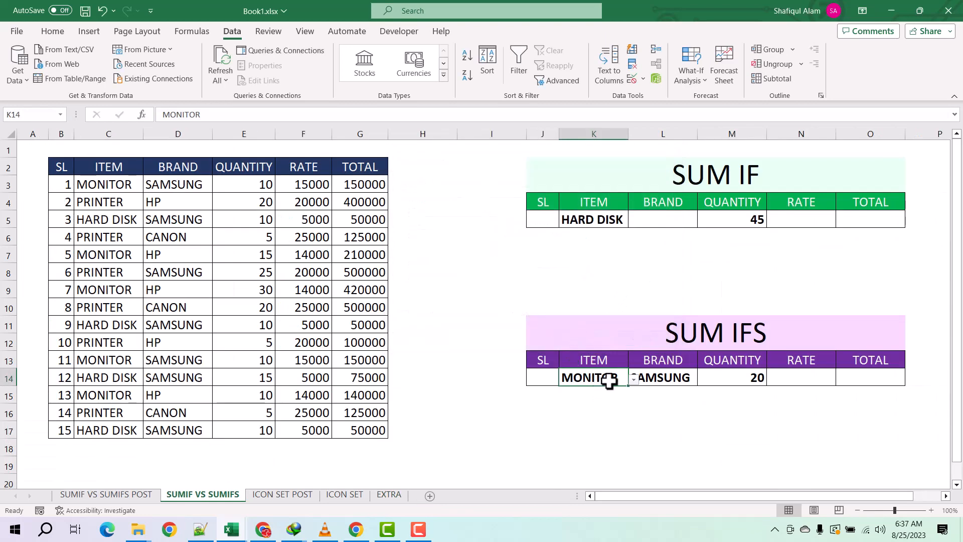
Test the item list in K14 by choosing PRINTER and then HARD DISK.
{"action": "left_click", "coordinate": [633, 381]}
{"action": "left_click", "coordinate": [610, 400]}
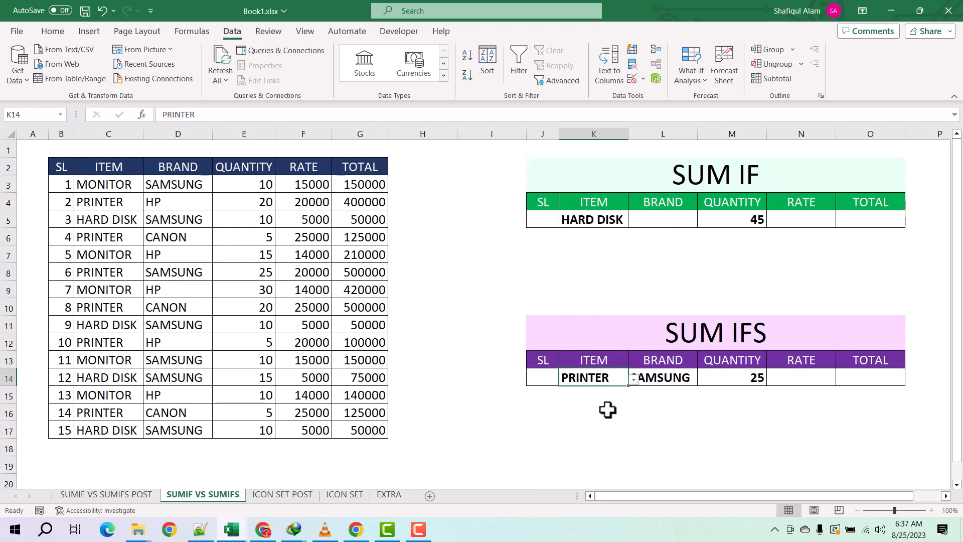
{"action": "left_click", "coordinate": [634, 380]}
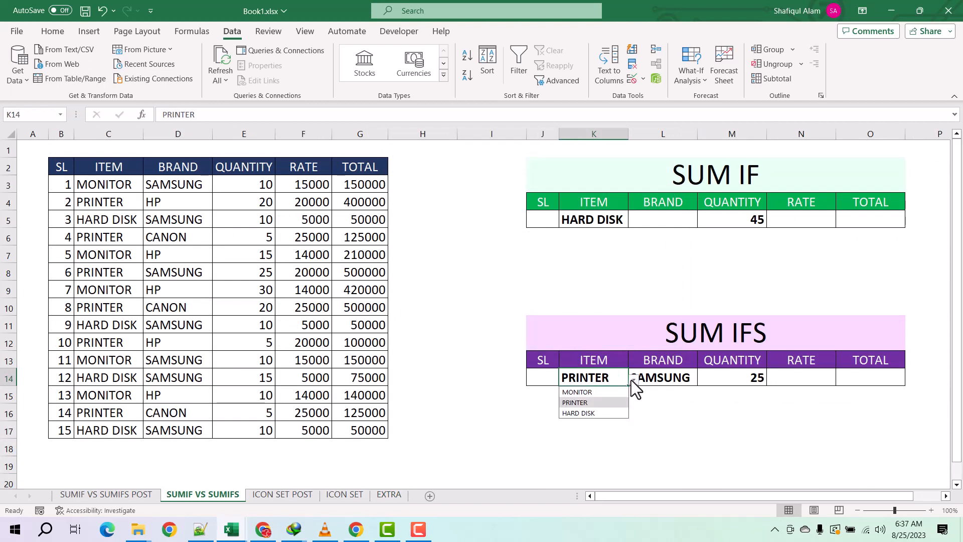
{"action": "left_click", "coordinate": [612, 412]}
{"action": "left_click", "coordinate": [681, 379]}
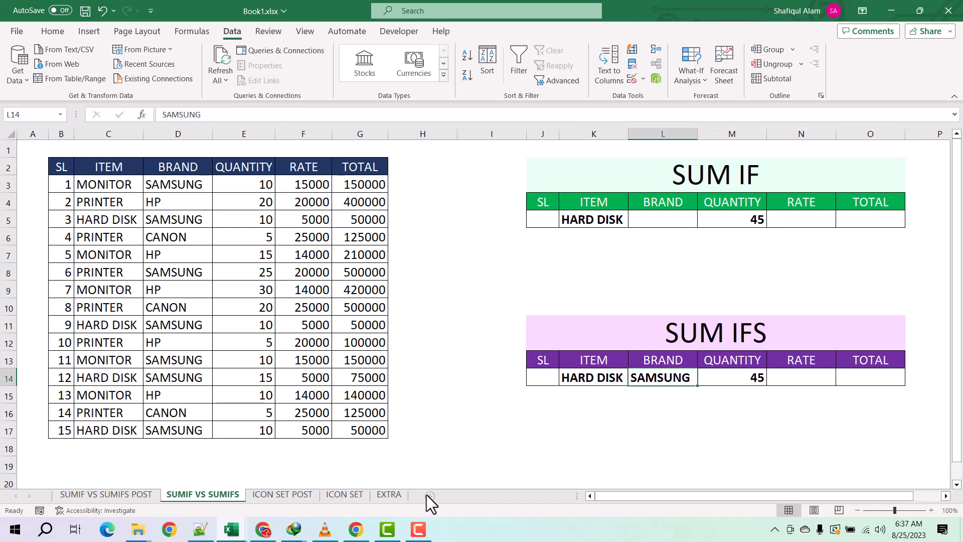
Copy the brand list D3:D17 to the EXTRA sheet, starting at cell J8.
{"action": "left_click_drag", "start_coordinate": [167, 186], "coordinate": [167, 430]}
{"action": "key", "text": "ctrl+c"}
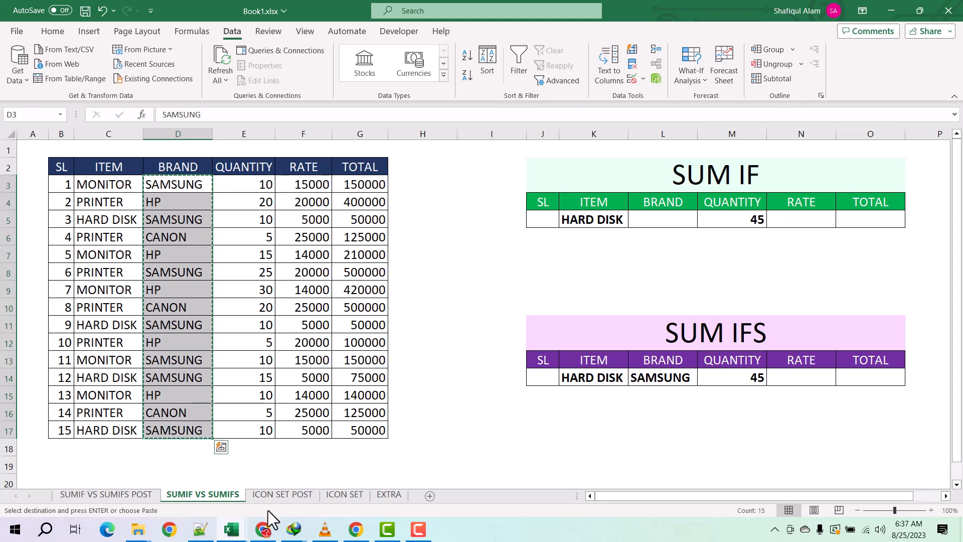
{"action": "key", "text": "ctrl+q"}
{"action": "left_click", "coordinate": [386, 494]}
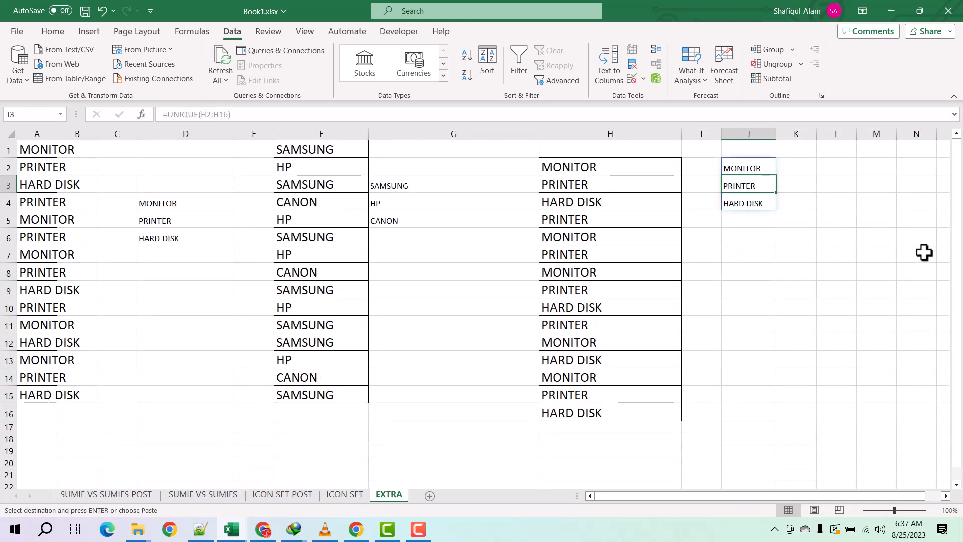
{"action": "left_click", "coordinate": [739, 276]}
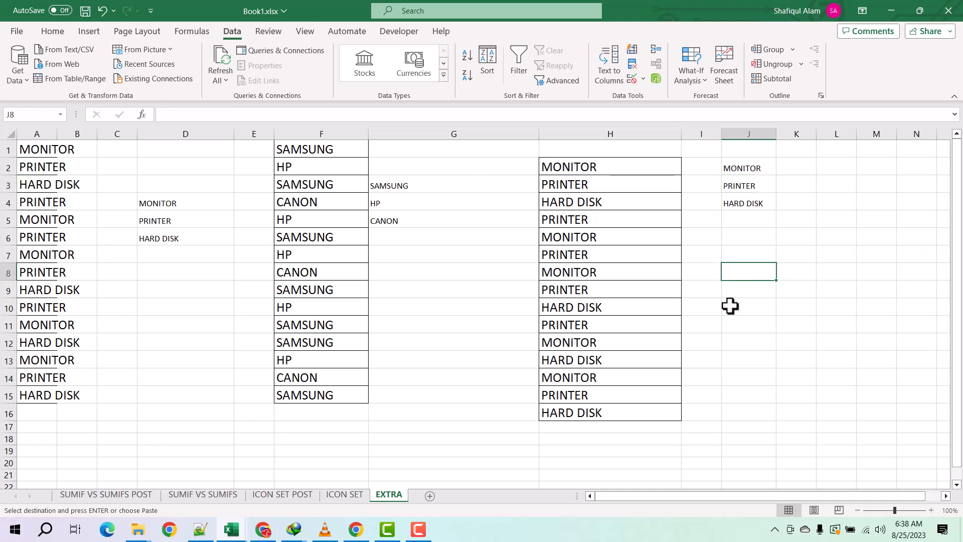
{"action": "key", "text": "ctrl+v"}
List the distinct brands in cell L8 of the EXTRA sheet with =UNIQUE(J8:J20).
{"action": "left_click", "coordinate": [836, 272]}
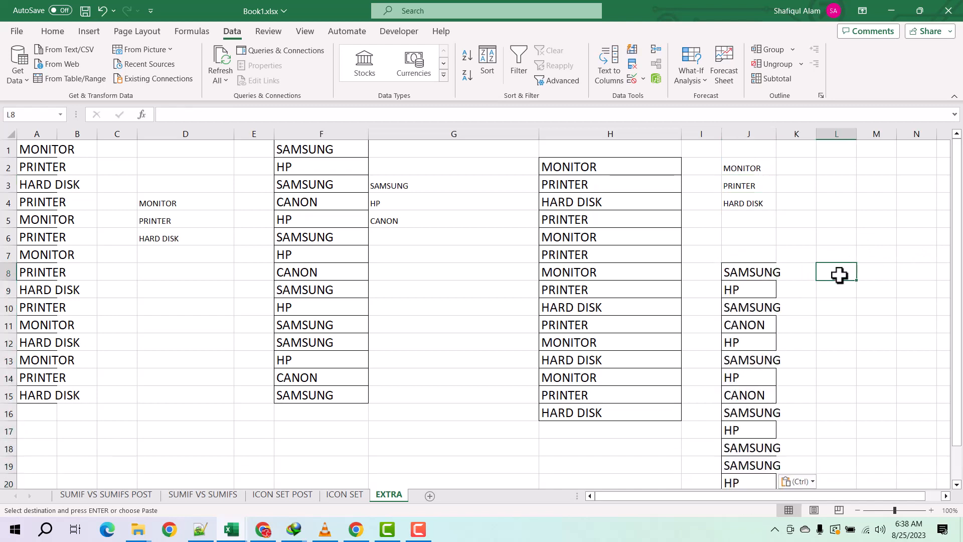
{"action": "type", "text": "="}
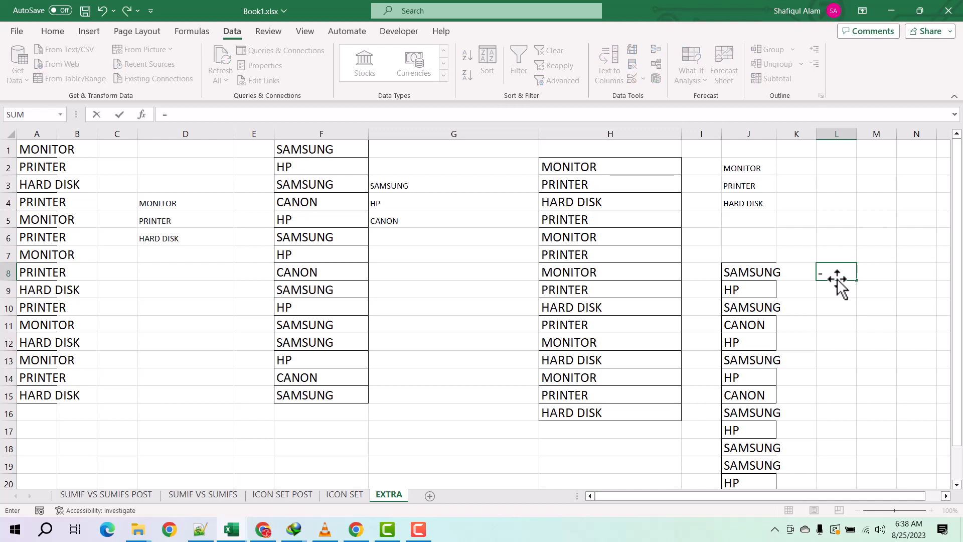
{"action": "type", "text": "UNI"}
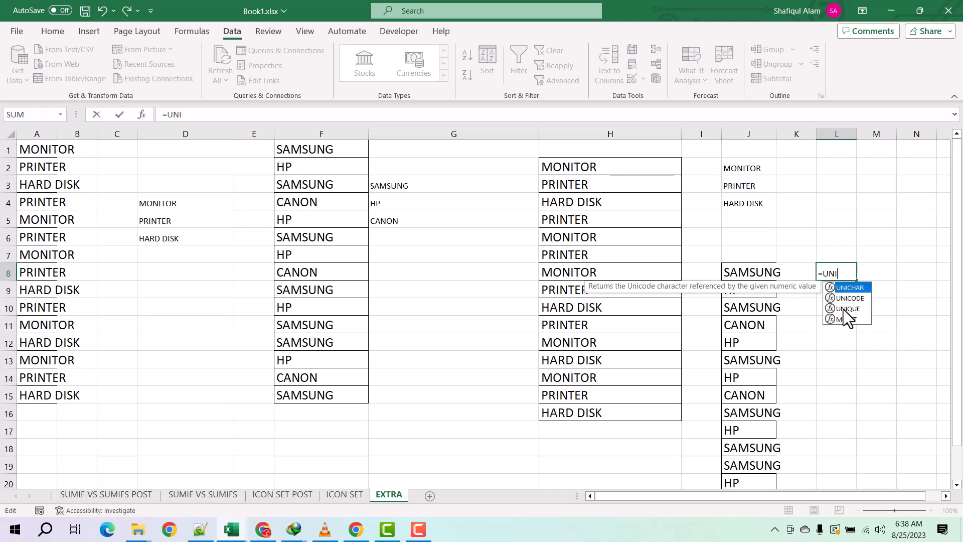
{"action": "double_click", "coordinate": [846, 309]}
{"action": "left_click_drag", "start_coordinate": [748, 274], "coordinate": [736, 479]}
{"action": "key", "text": "Return"}
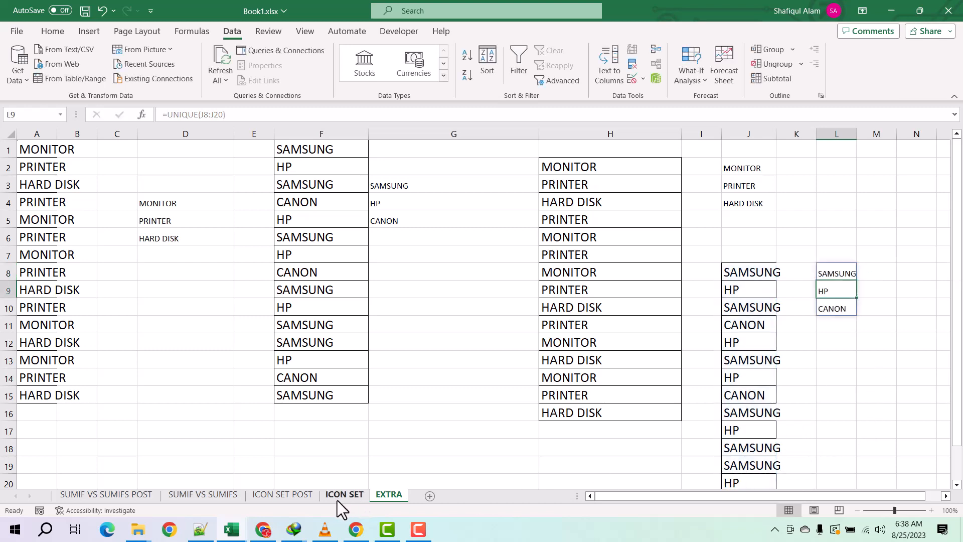
Restrict the SUM IFS brand cell L14 on the SUMIF VS SUMIFS sheet to a validation list sourced from =EXTRA!$L$8:$L$10.
{"action": "left_click", "coordinate": [223, 496]}
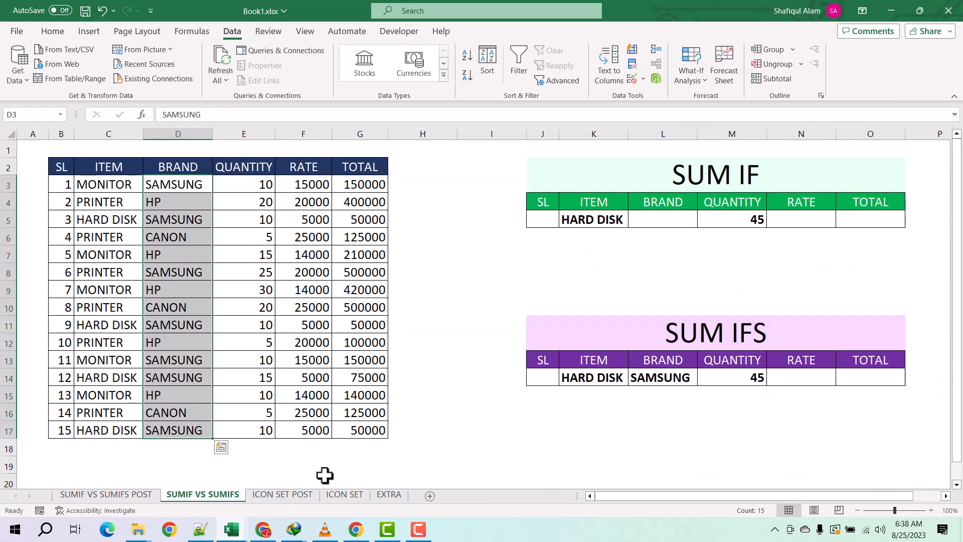
{"action": "left_click", "coordinate": [676, 377]}
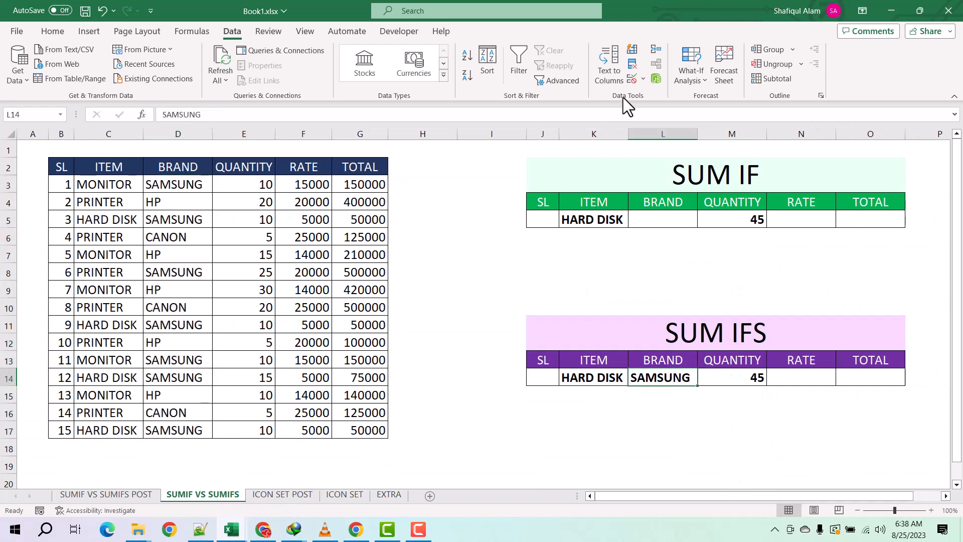
{"action": "left_click", "coordinate": [632, 81]}
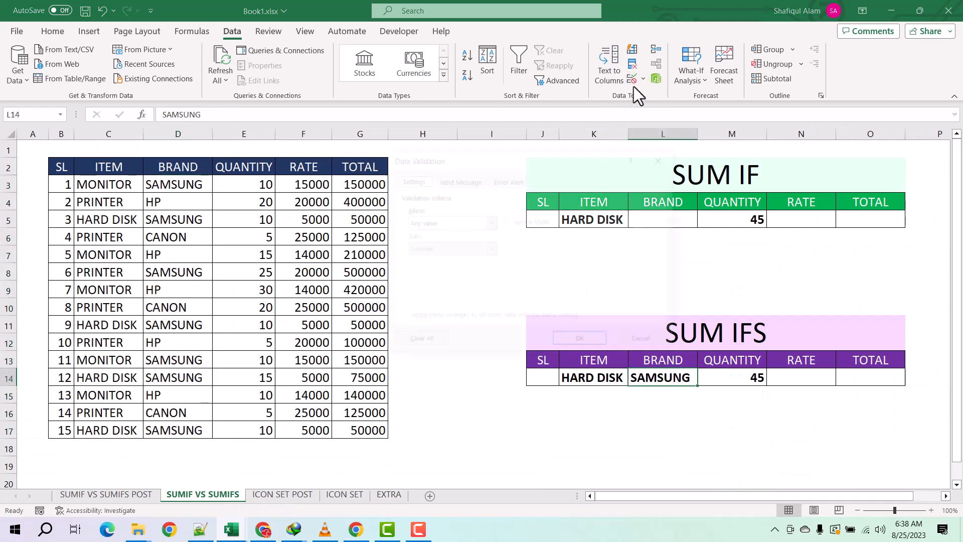
{"action": "left_click", "coordinate": [452, 225]}
{"action": "left_click", "coordinate": [444, 256]}
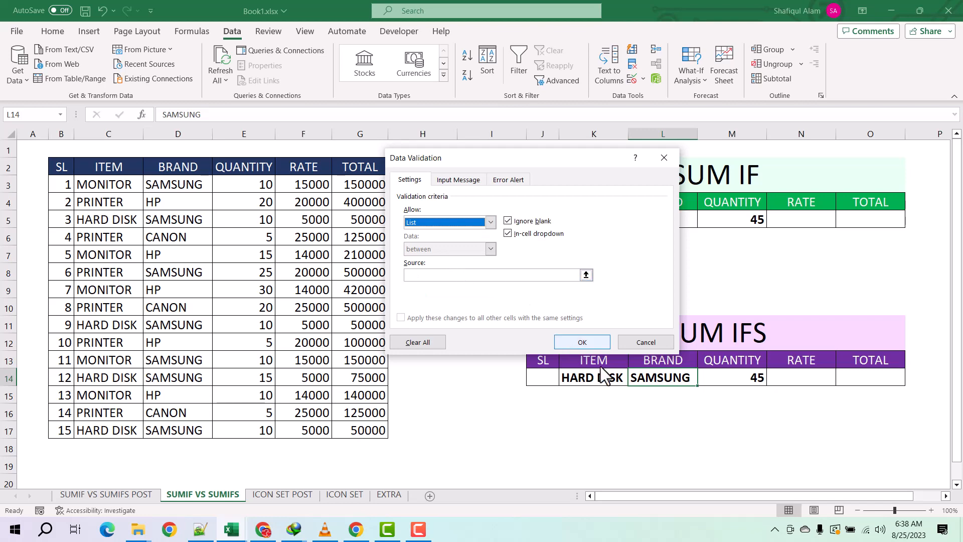
{"action": "left_click", "coordinate": [586, 275]}
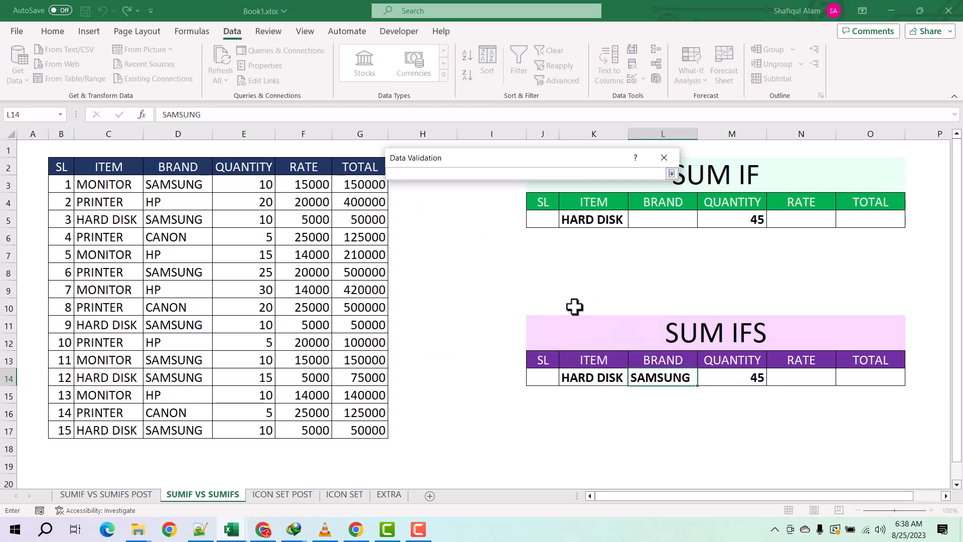
{"action": "left_click", "coordinate": [390, 495]}
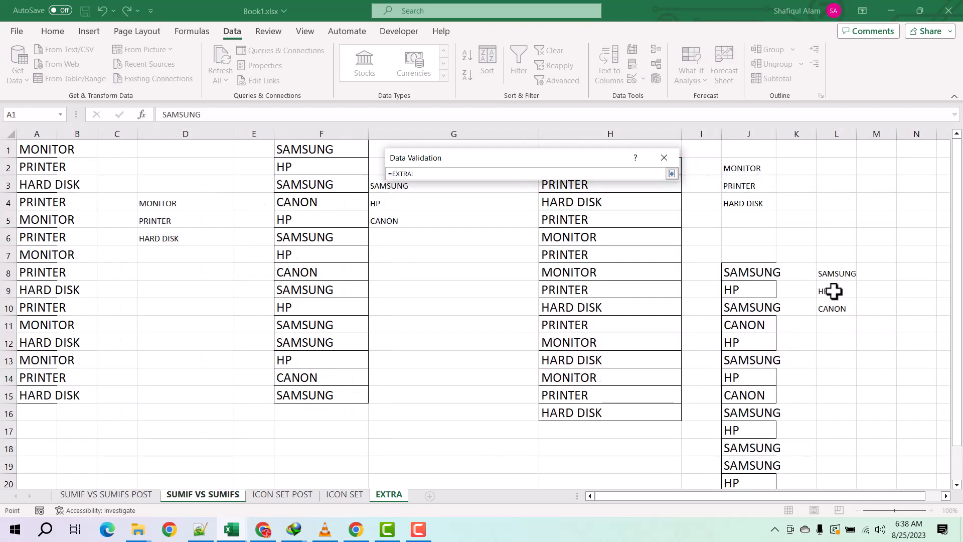
{"action": "left_click_drag", "start_coordinate": [833, 274], "coordinate": [834, 307]}
{"action": "left_click", "coordinate": [671, 173]}
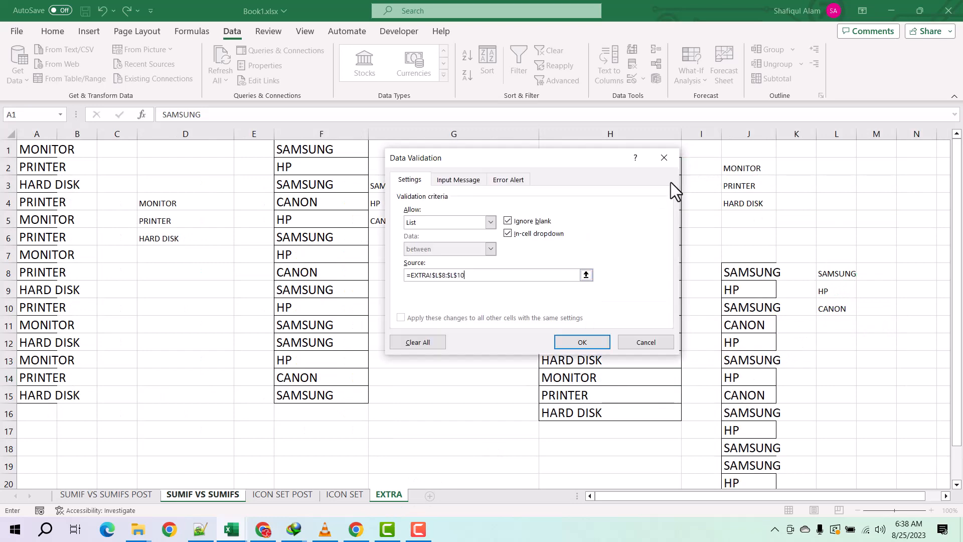
{"action": "left_click", "coordinate": [577, 344]}
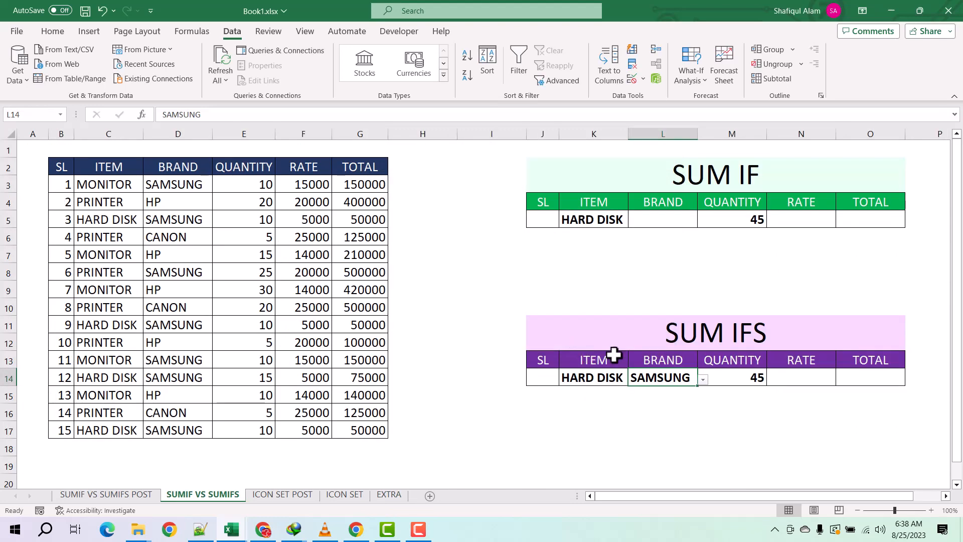
Set the item in cell K5 of the SUM IF table to PRINTER.
{"action": "left_click", "coordinate": [600, 380]}
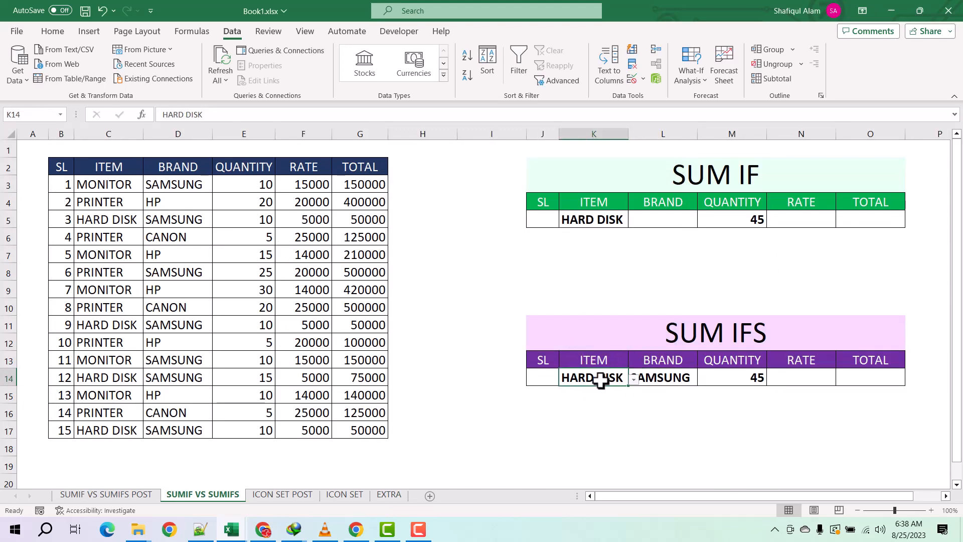
{"action": "left_click", "coordinate": [681, 379]}
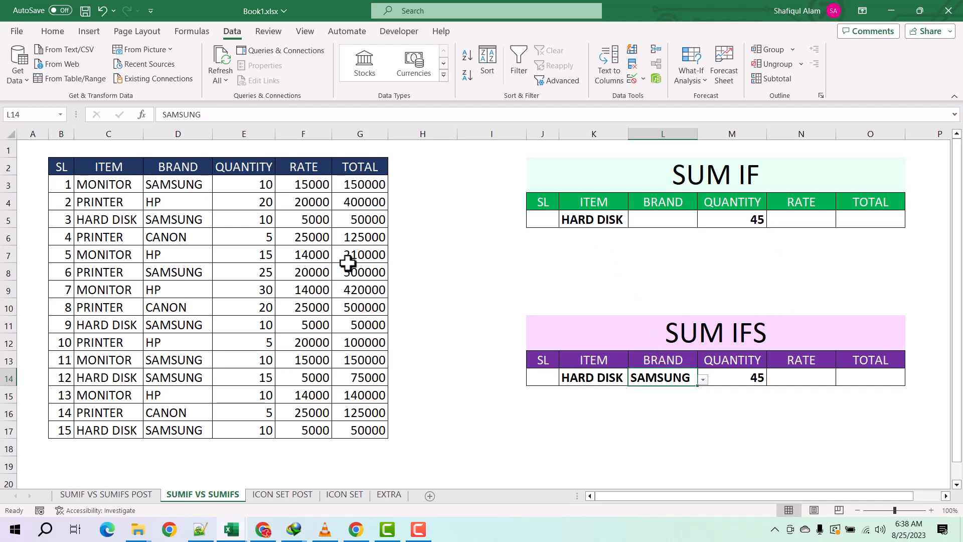
{"action": "left_click", "coordinate": [611, 219]}
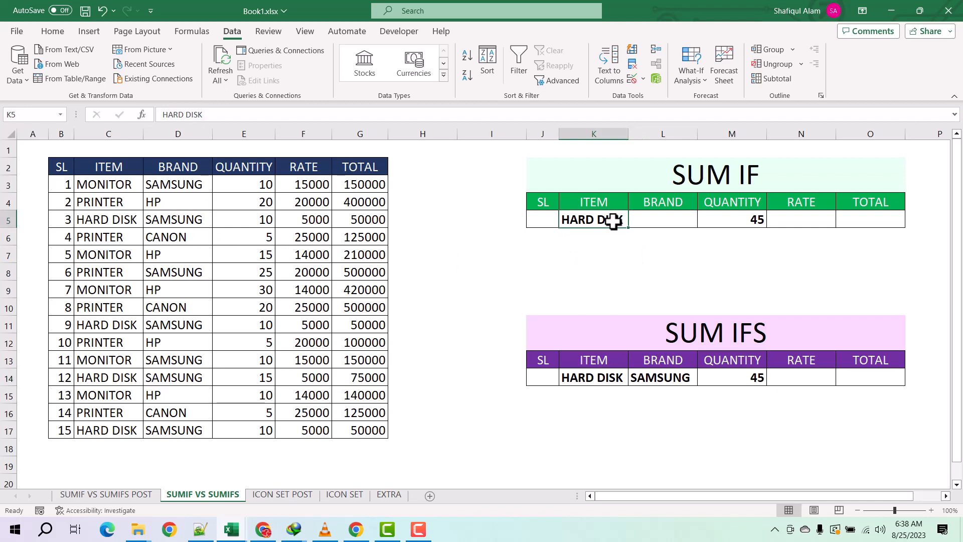
{"action": "type", "text": "PRINTER"}
{"action": "key", "text": "Return"}
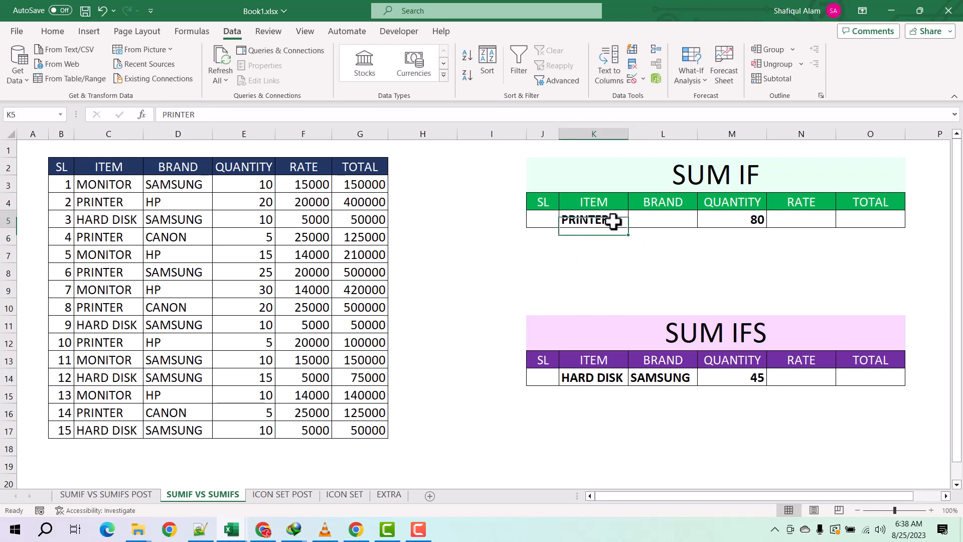
Choose PRINTER as the SUM IFS item in K14 and test the brand list in L14 with HP, ending on CANON.
{"action": "left_click", "coordinate": [601, 377]}
{"action": "left_click", "coordinate": [632, 379]}
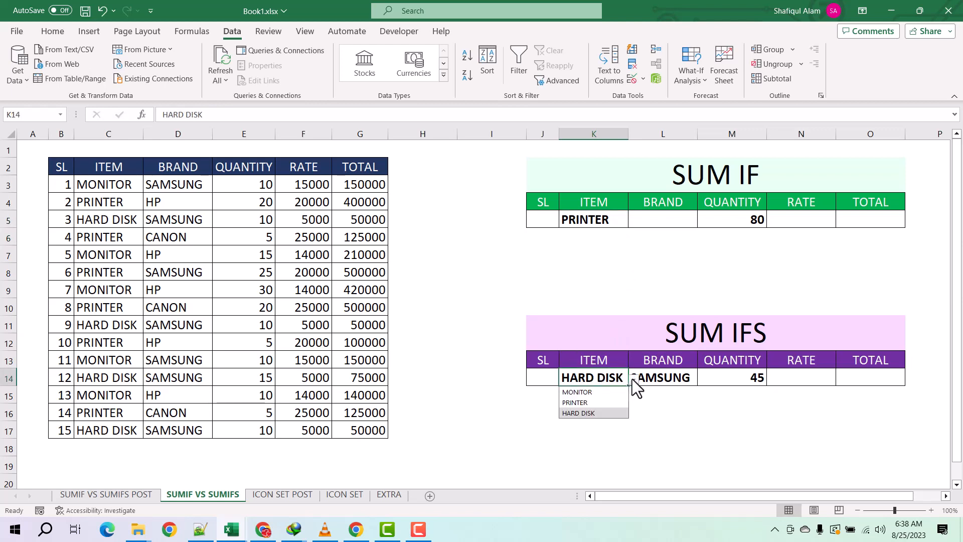
{"action": "left_click", "coordinate": [603, 401]}
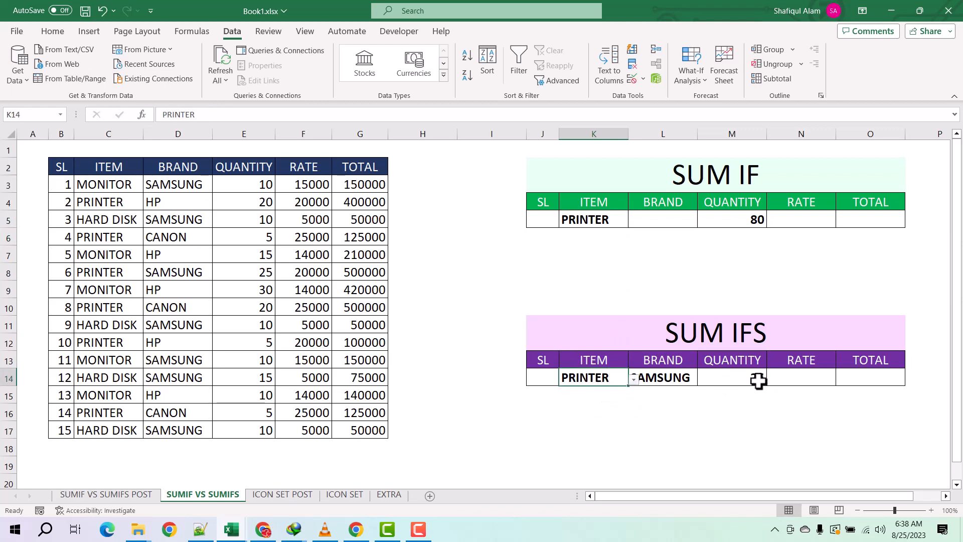
{"action": "left_click", "coordinate": [683, 382]}
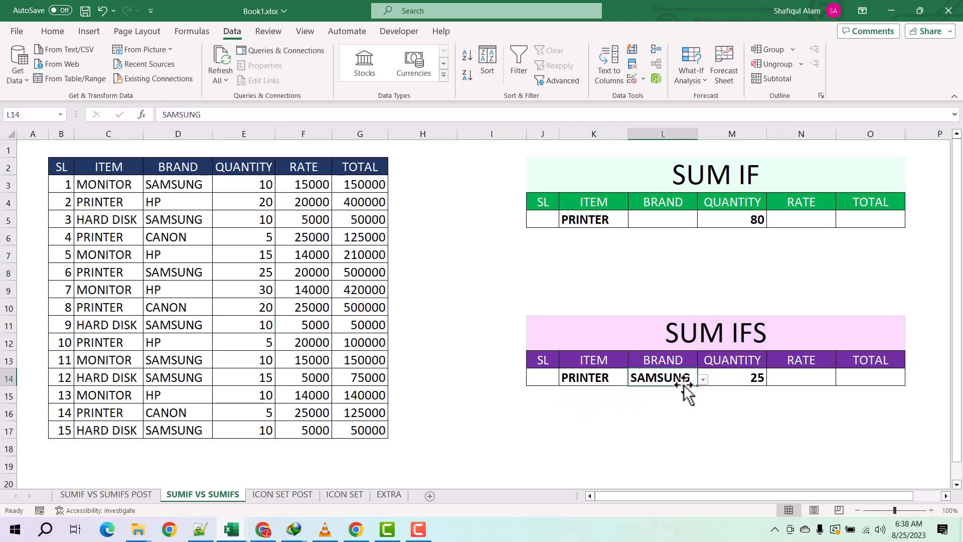
{"action": "left_click", "coordinate": [702, 380]}
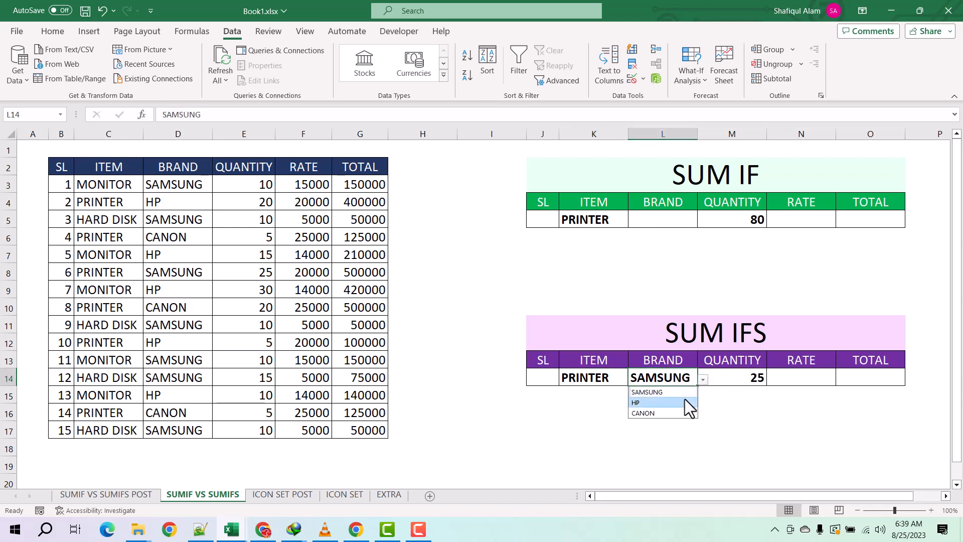
{"action": "left_click", "coordinate": [684, 401]}
{"action": "left_click", "coordinate": [702, 380]}
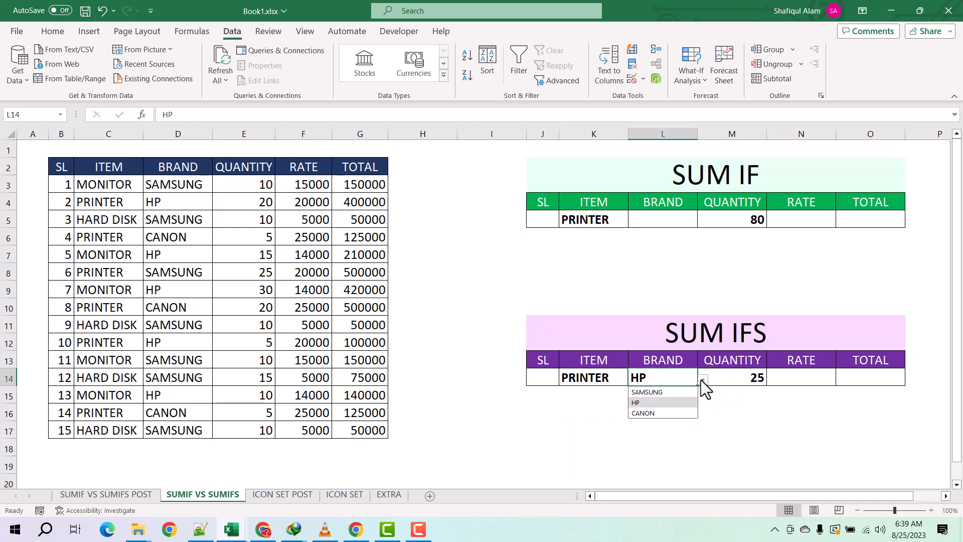
{"action": "left_click", "coordinate": [667, 411]}
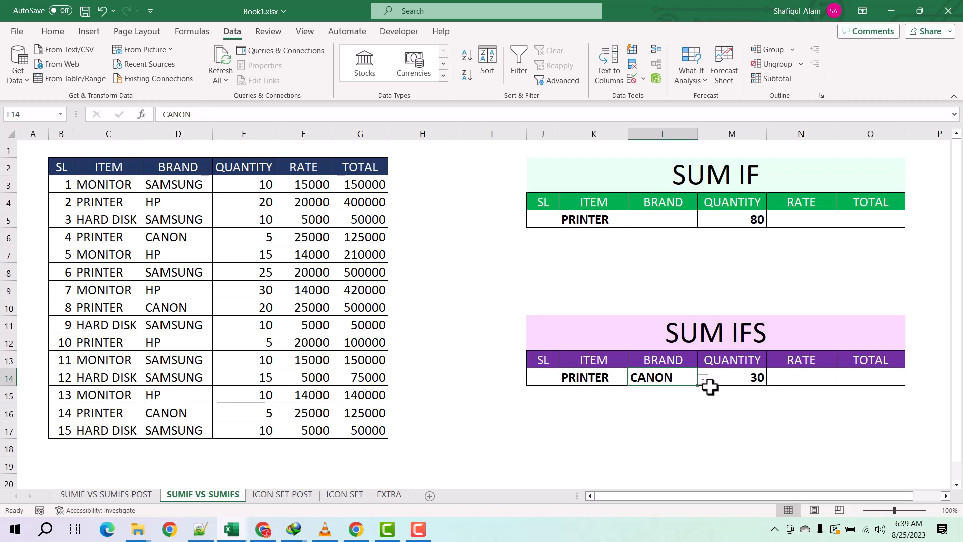
Compare the item criterion and quantity in the SUM IF row with the item and brand criteria and quantity in the SUM IFS row.
{"action": "left_click", "coordinate": [601, 223]}
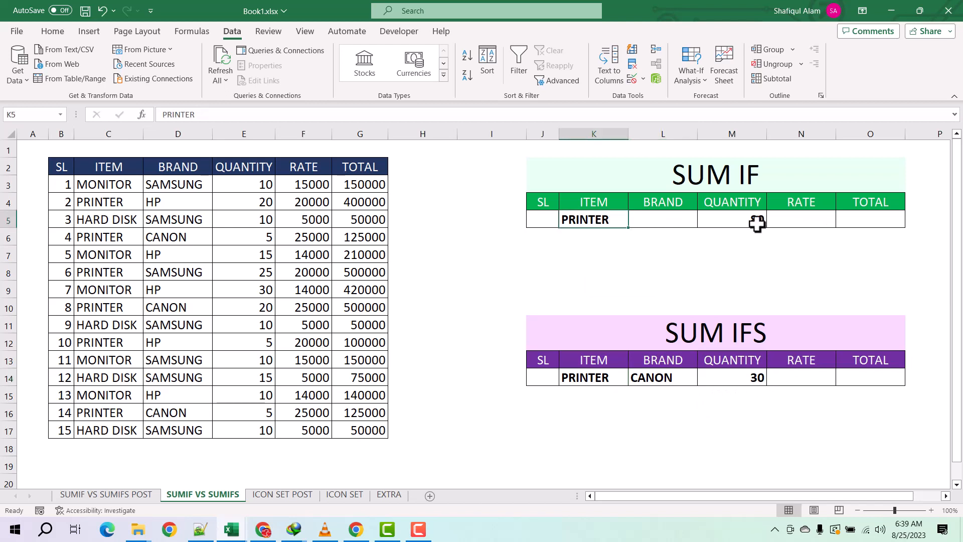
{"action": "left_click", "coordinate": [757, 225]}
{"action": "left_click", "coordinate": [592, 379]}
{"action": "left_click", "coordinate": [657, 377]}
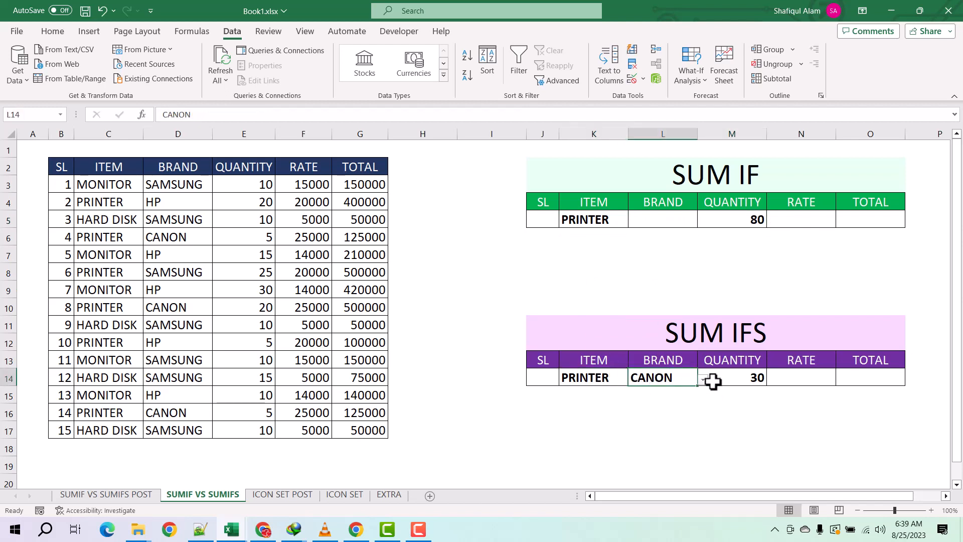
{"action": "left_click", "coordinate": [747, 378]}
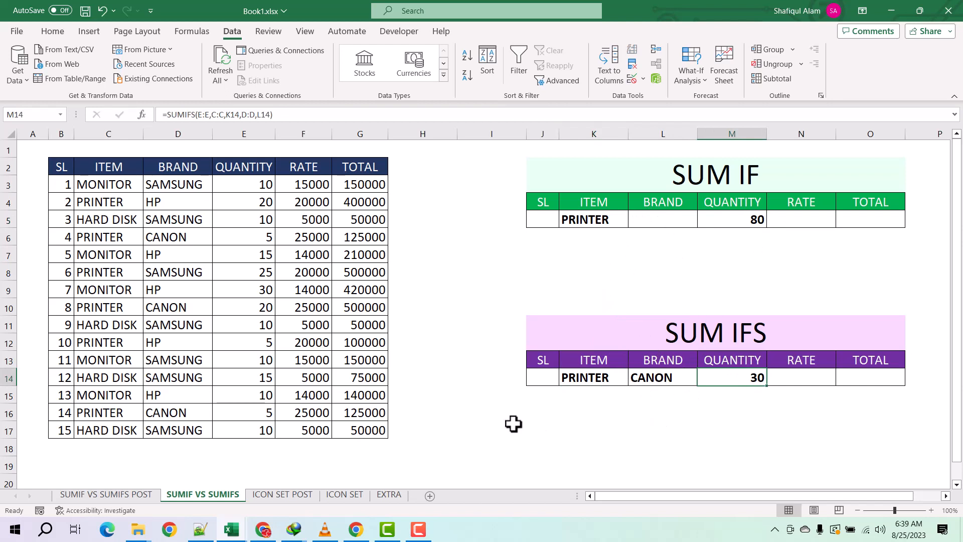
{"action": "left_click_drag", "start_coordinate": [586, 218], "coordinate": [802, 221]}
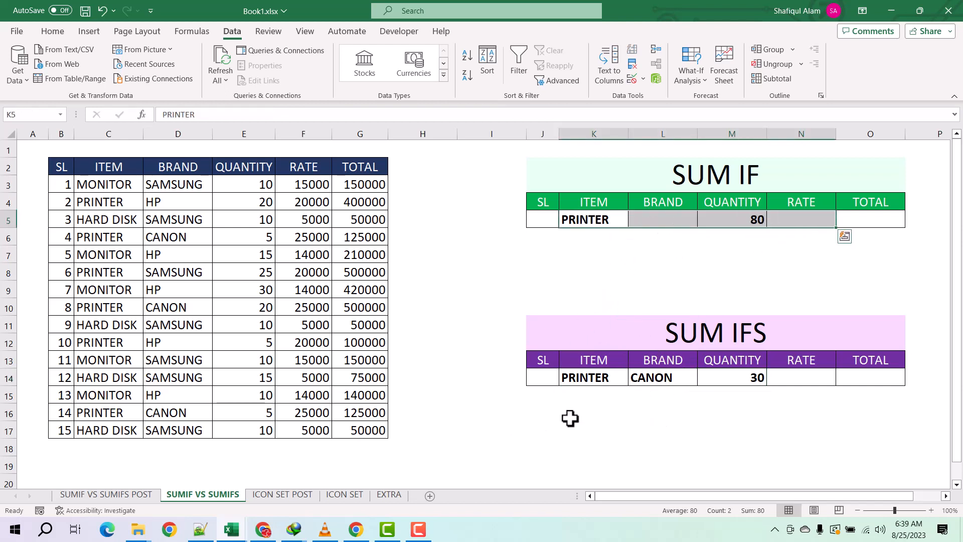
{"action": "left_click", "coordinate": [594, 379]}
{"action": "left_click", "coordinate": [652, 378]}
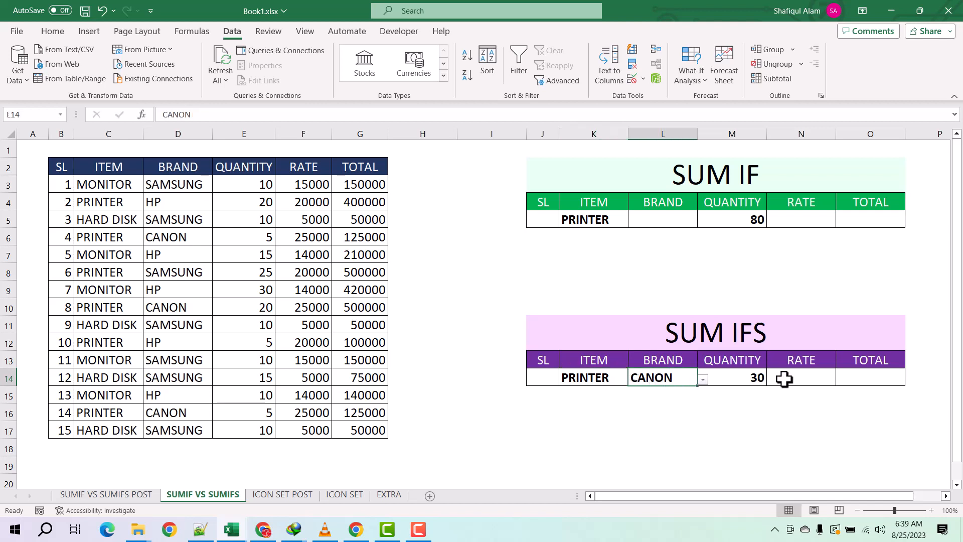
{"action": "left_click", "coordinate": [737, 380]}
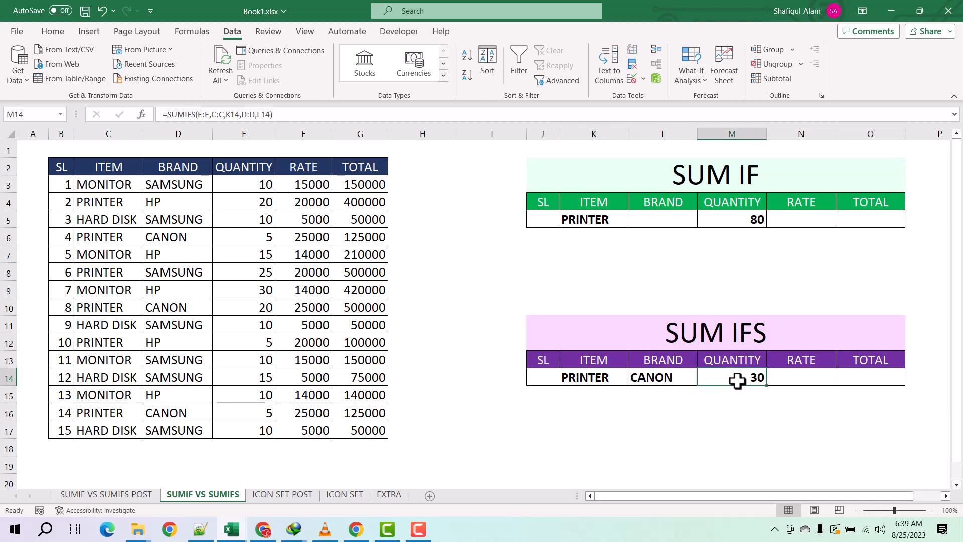